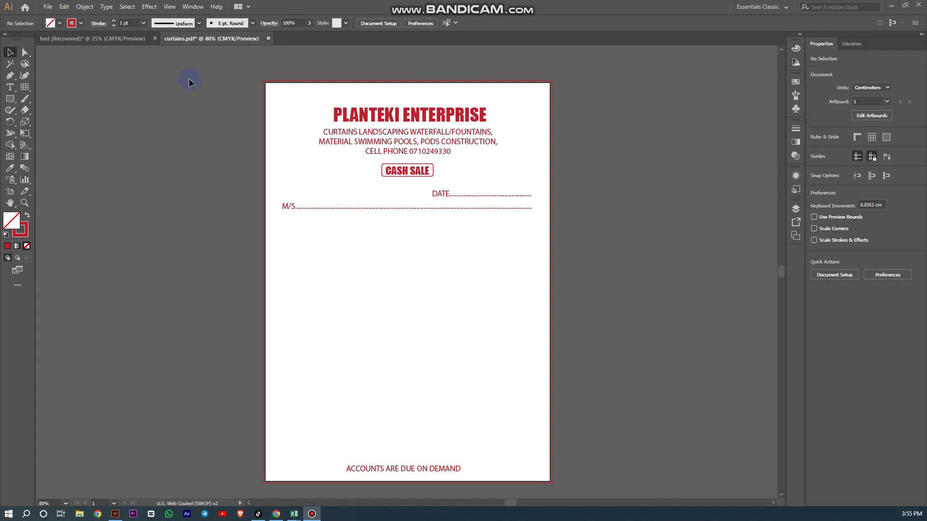
# Draw a rectangle about 13.2 cm wide and 12.95 cm high between the M/S line and the accounts note.
pyautogui.click(10, 100)
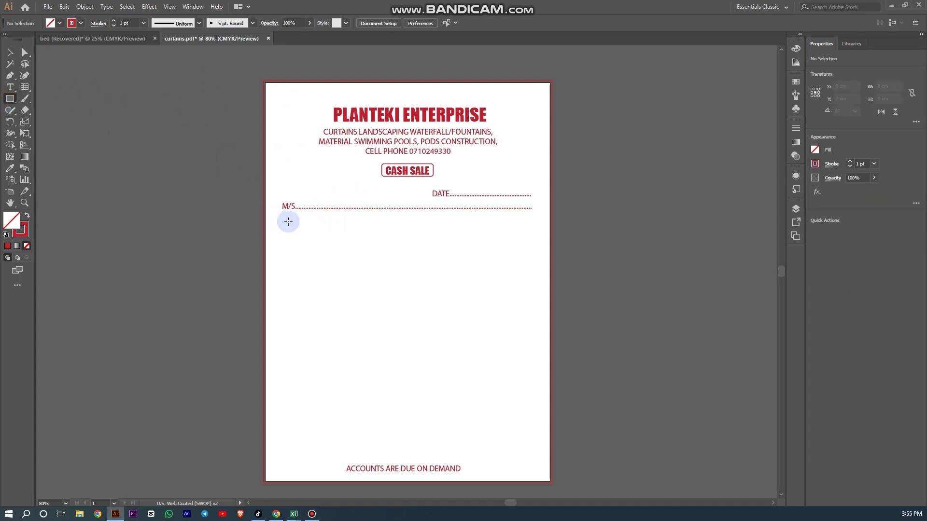
pyautogui.moveTo(282, 214)
pyautogui.mouseDown()
pyautogui.moveTo(308, 332)
pyautogui.moveTo(348, 405)
pyautogui.moveTo(533, 459)
pyautogui.mouseUp()
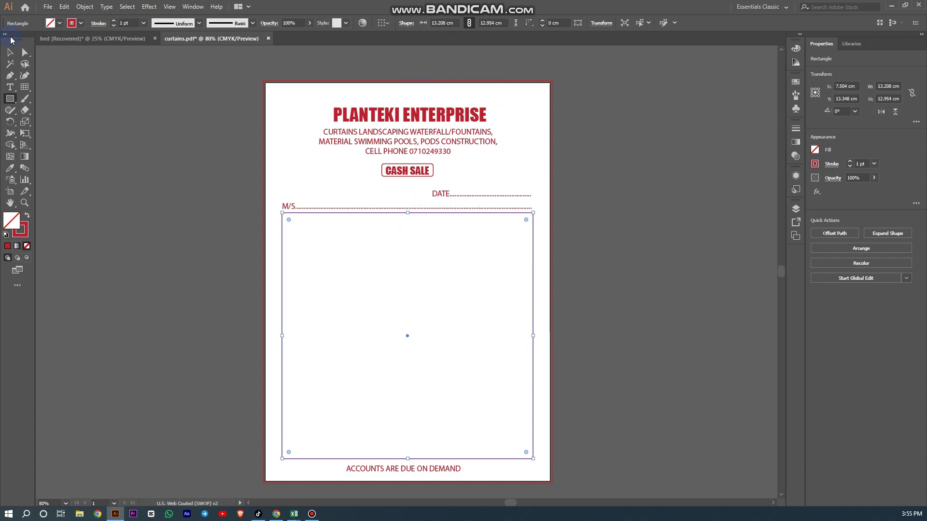
pyautogui.click(10, 52)
pyautogui.click(530, 232)
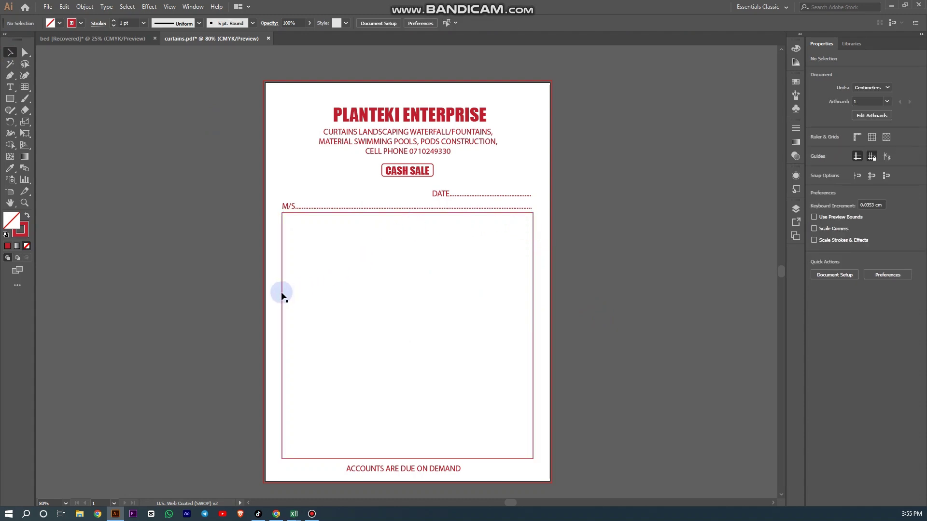
# Start Split Into Grid on the new rectangle and enable its preview beside the artboard.
pyautogui.click(303, 213)
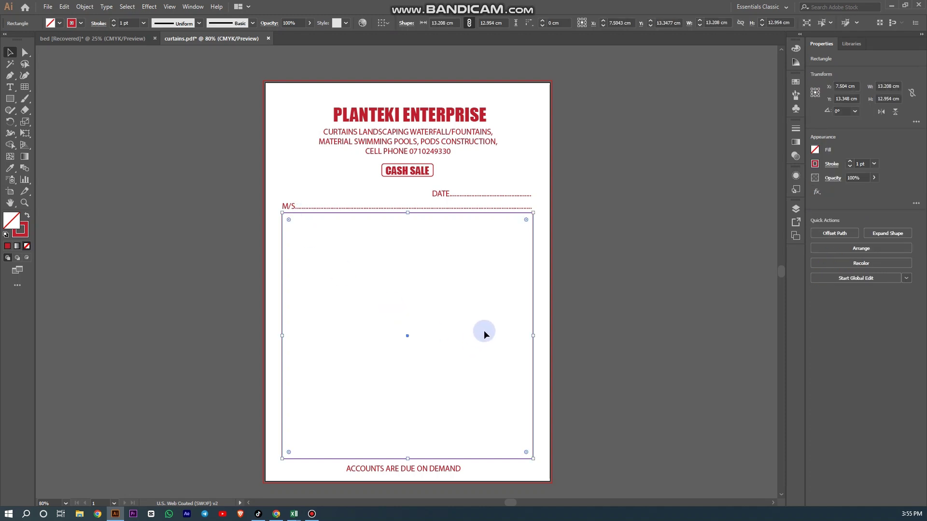
pyautogui.click(85, 7)
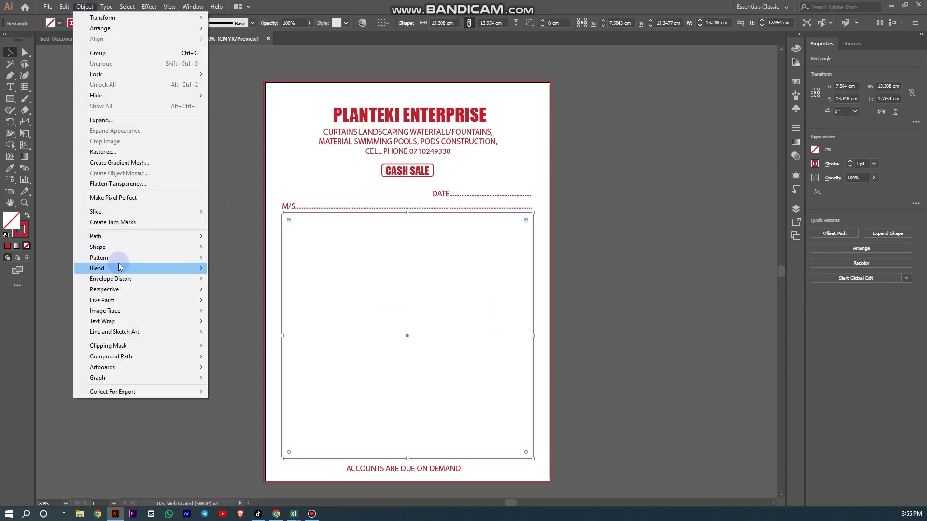
pyautogui.moveTo(118, 237)
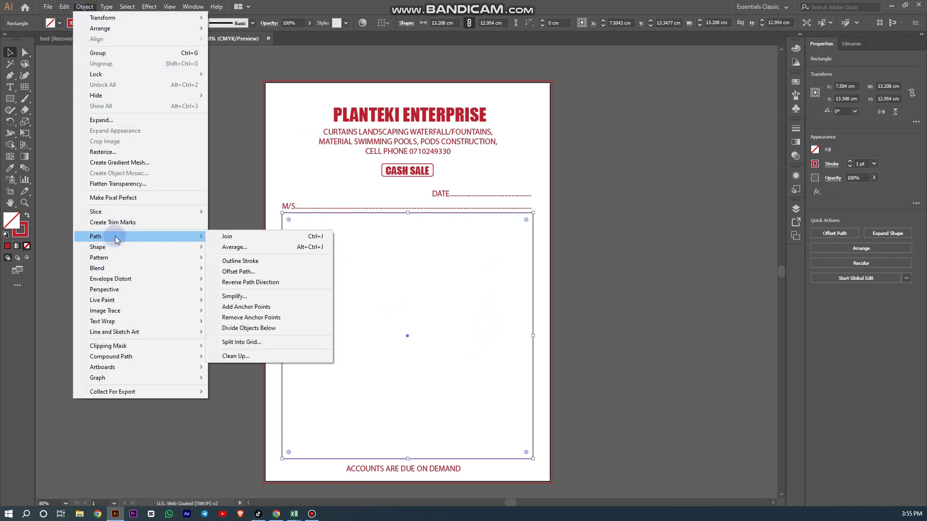
pyautogui.click(271, 343)
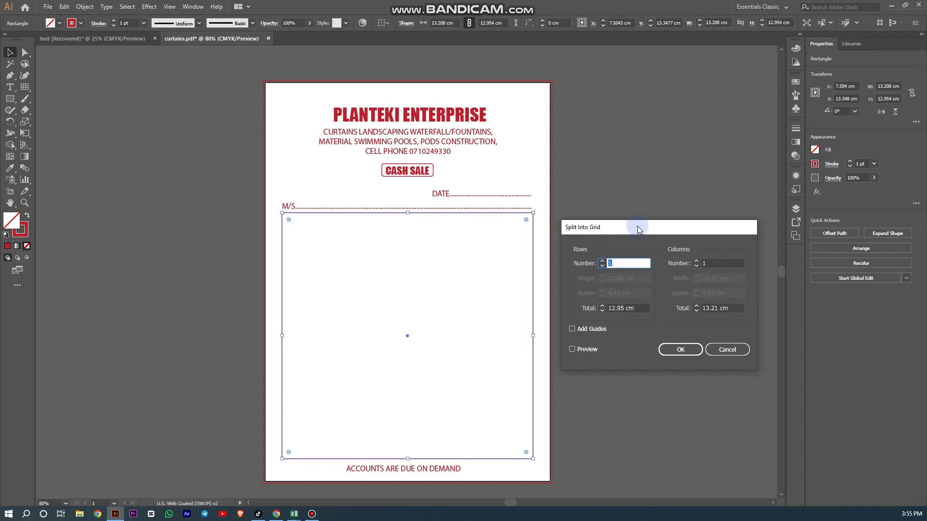
pyautogui.moveTo(636, 228); pyautogui.dragTo(660, 208)
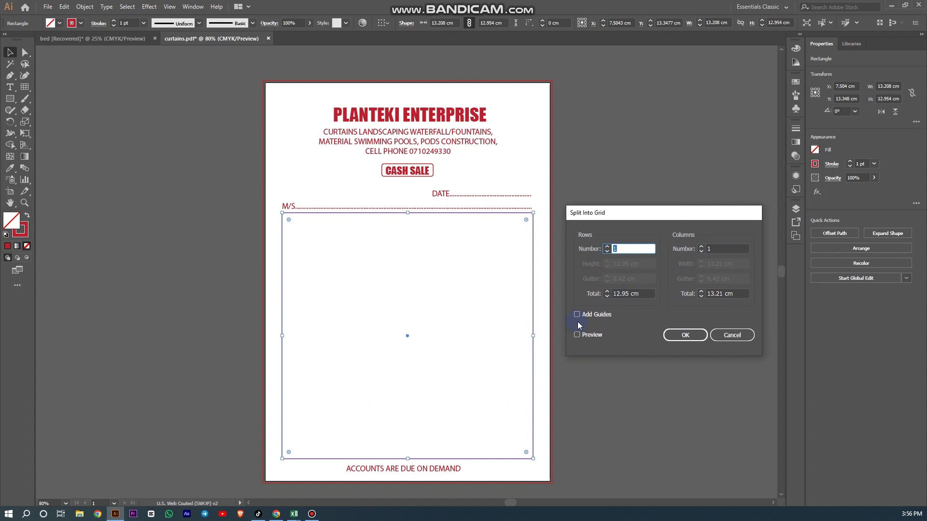
pyautogui.click(578, 335)
# Set the grid split to 4 rows and 4 columns.
pyautogui.click(607, 247)
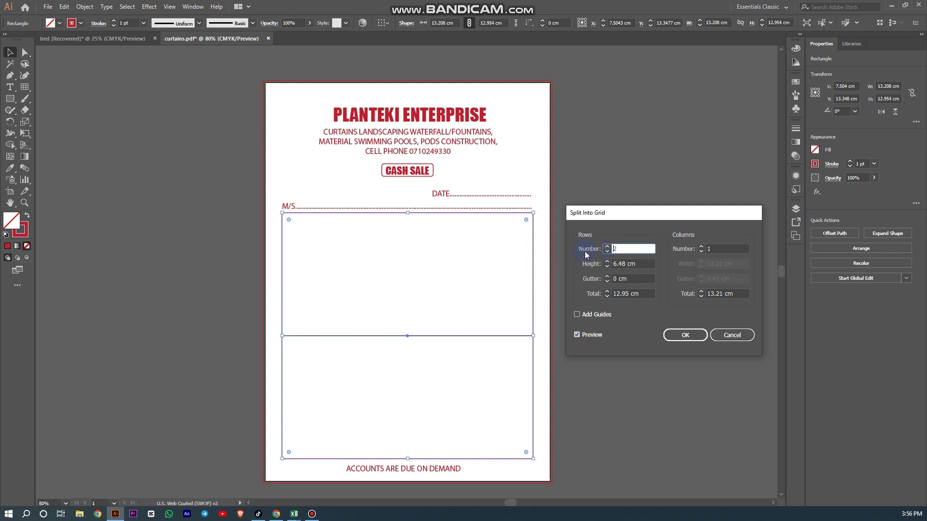
pyautogui.click(614, 249)
pyautogui.write('3')
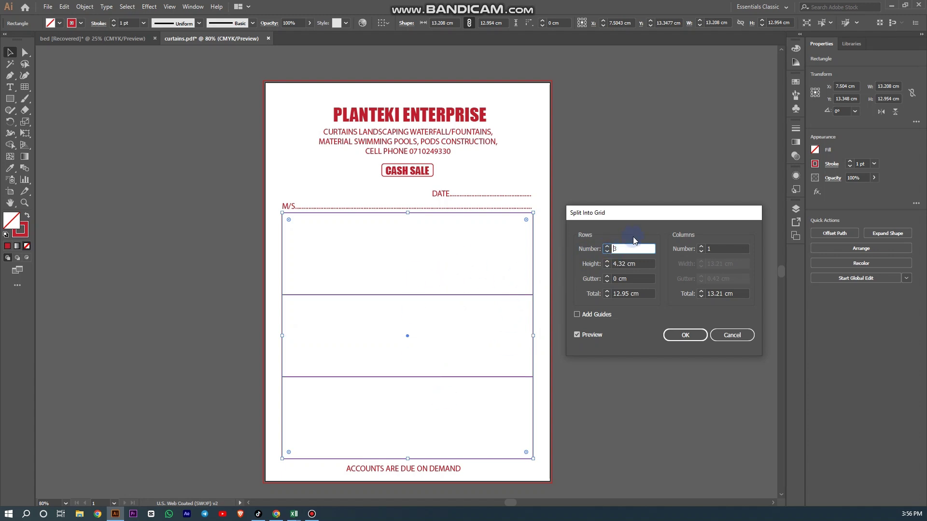
pyautogui.click(607, 249)
pyautogui.click(606, 247)
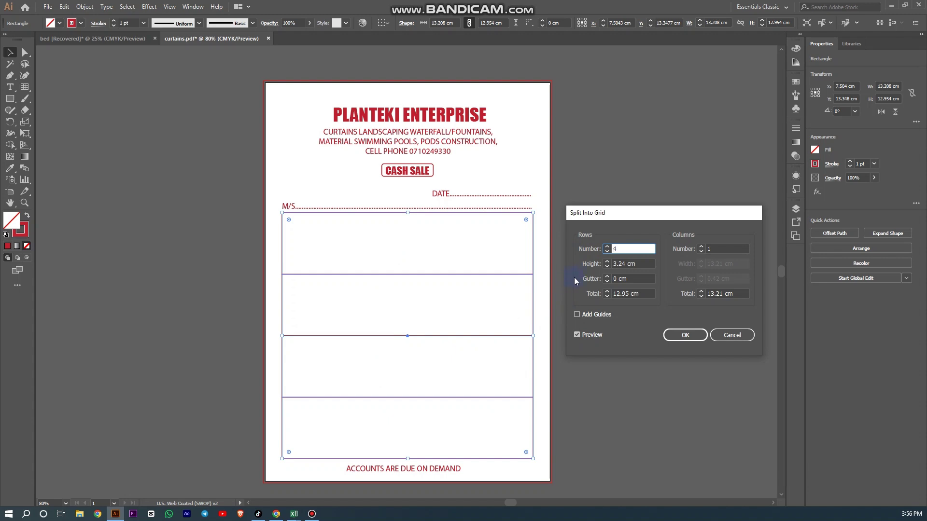
pyautogui.click(702, 248)
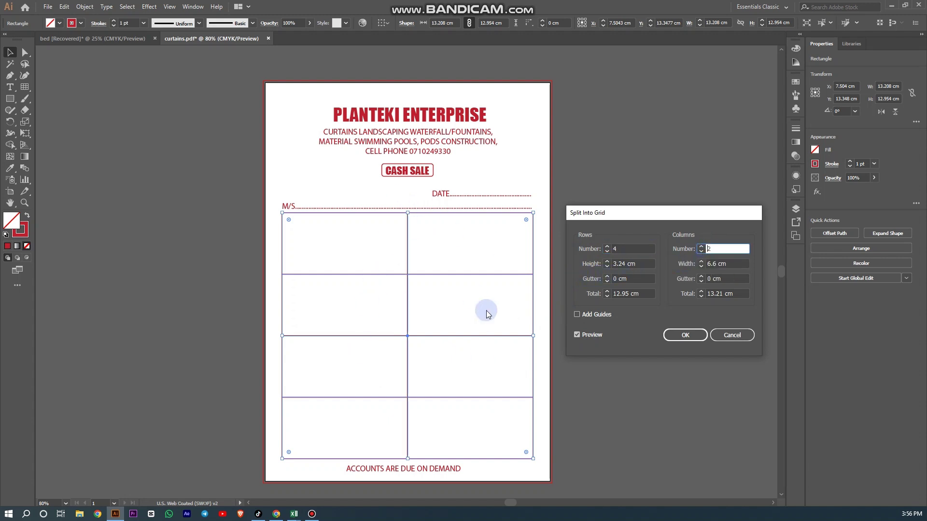
pyautogui.write('3')
pyautogui.click(700, 246)
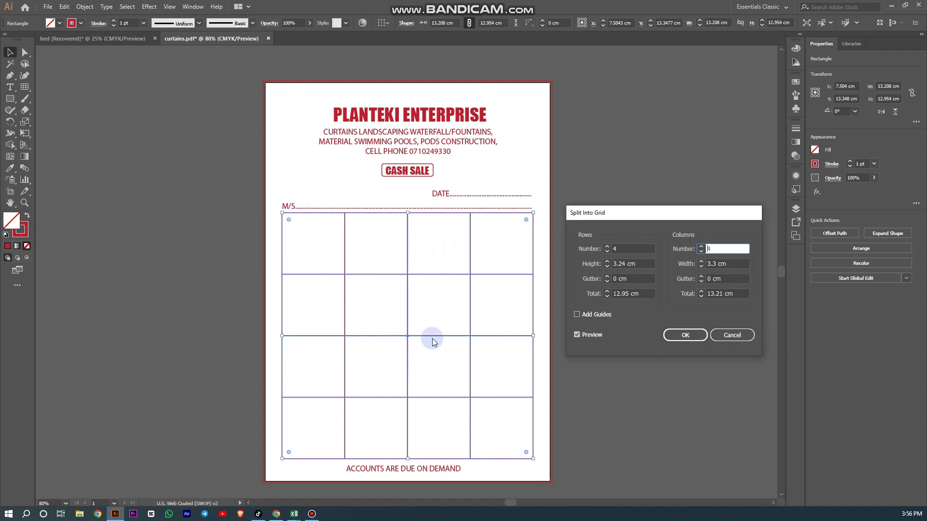
# Try a column width of 3.1 cm in the grid, and restore it to 3.3 cm.
pyautogui.click(701, 266)
pyautogui.click(701, 266)
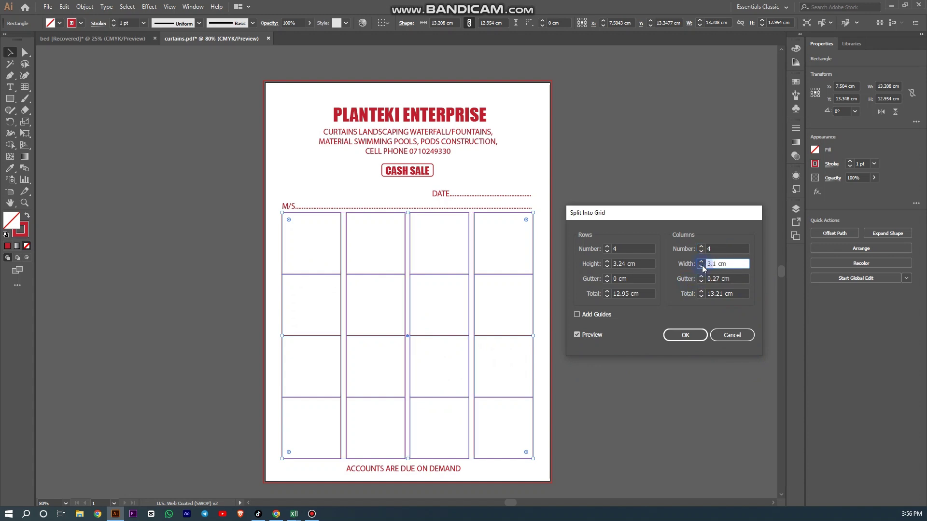
pyautogui.click(701, 262)
pyautogui.click(701, 261)
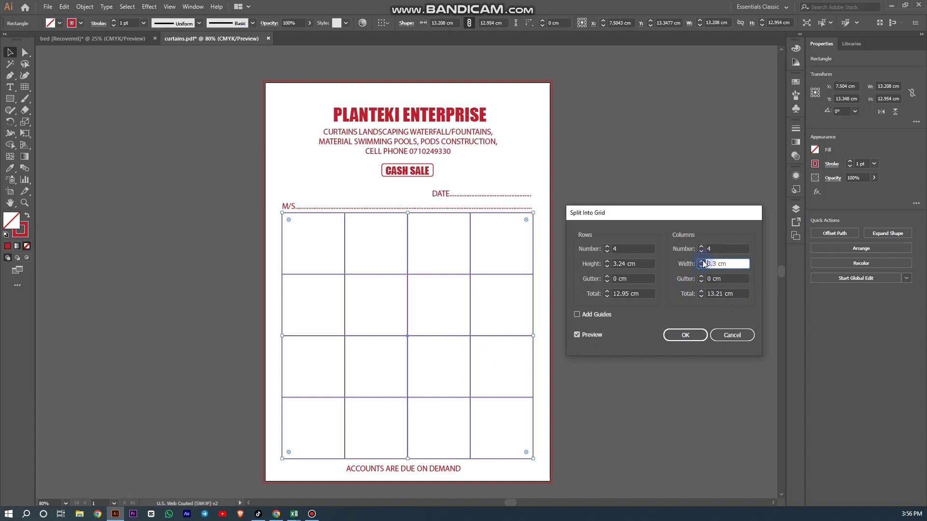
# Try reducing the row height to 2.6 cm in the grid, and raise it back to 3.23 cm.
pyautogui.click(607, 267)
pyautogui.click(607, 267)
pyautogui.click(607, 267)
pyautogui.click(606, 267)
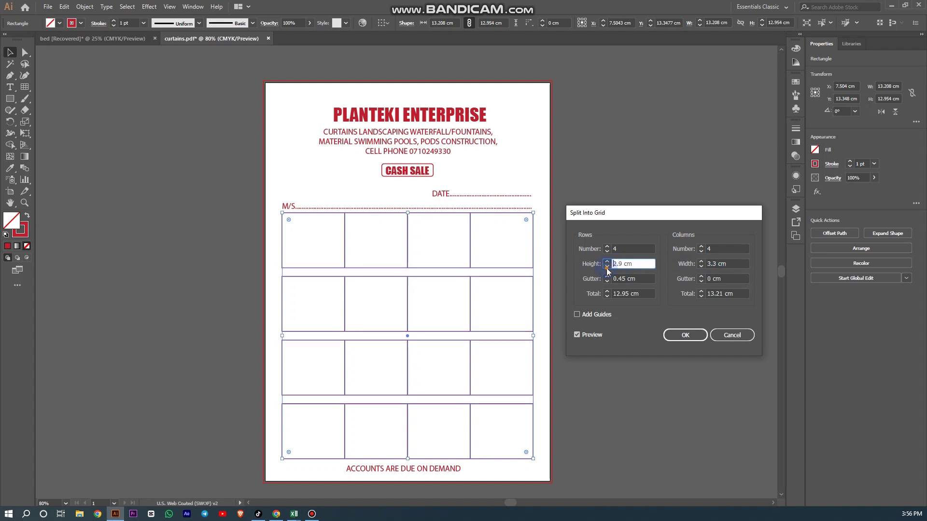
pyautogui.click(607, 268)
pyautogui.click(607, 268)
pyautogui.click(607, 268)
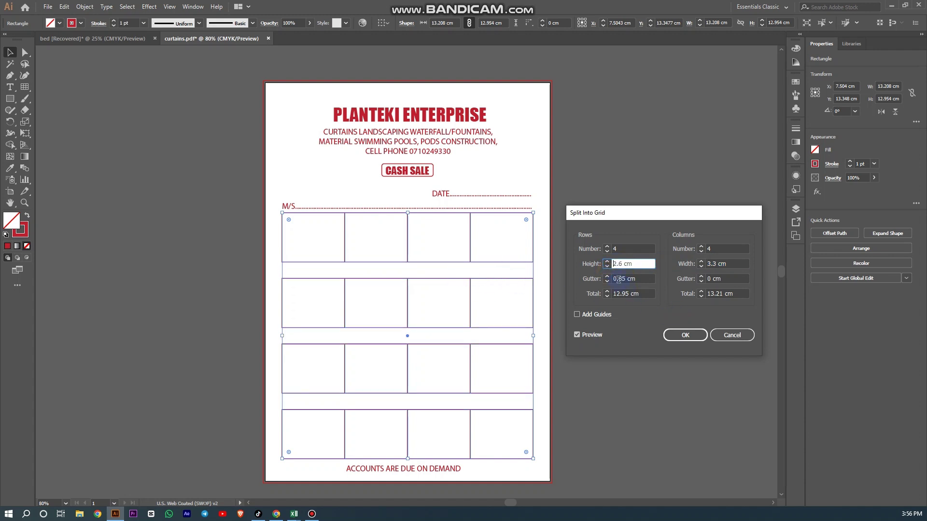
pyautogui.click(607, 261)
pyautogui.click(607, 261)
pyautogui.click(607, 261)
pyautogui.click(607, 261)
pyautogui.click(608, 261)
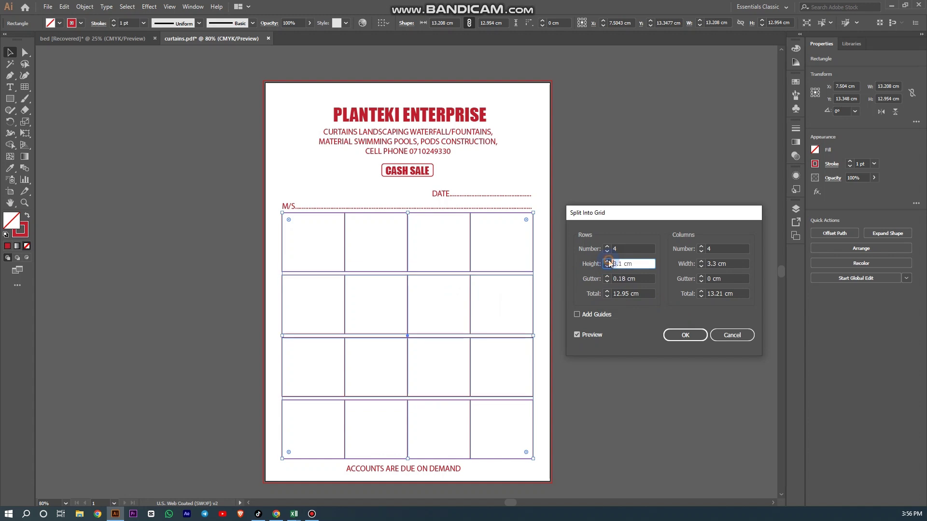
pyautogui.click(607, 261)
pyautogui.click(607, 261)
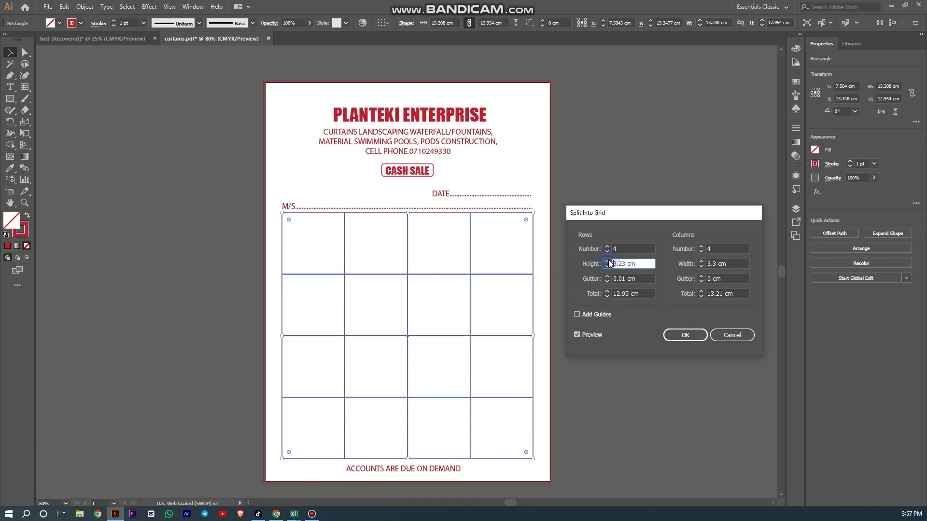
# Split the rectangle into a grid of 20 rows and 5 columns, and deselect it.
pyautogui.click(623, 247)
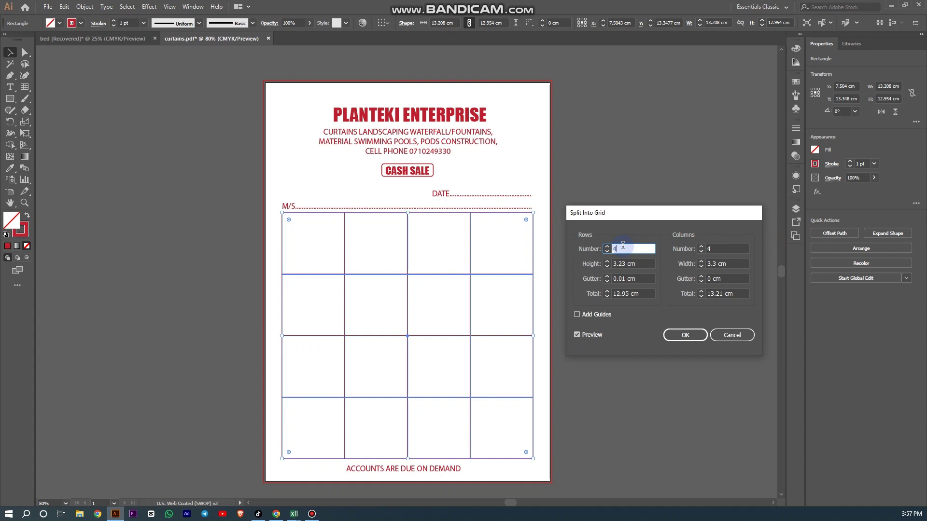
pyautogui.write('2')
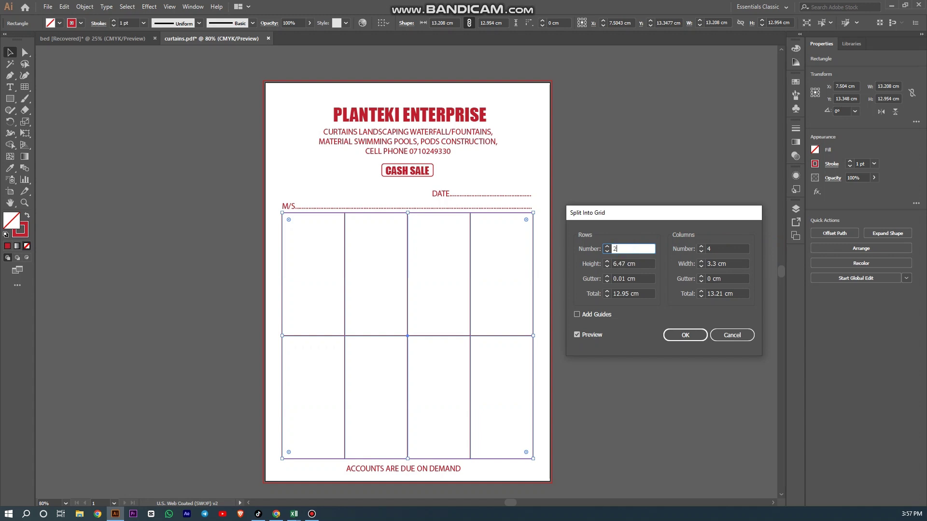
pyautogui.write('0')
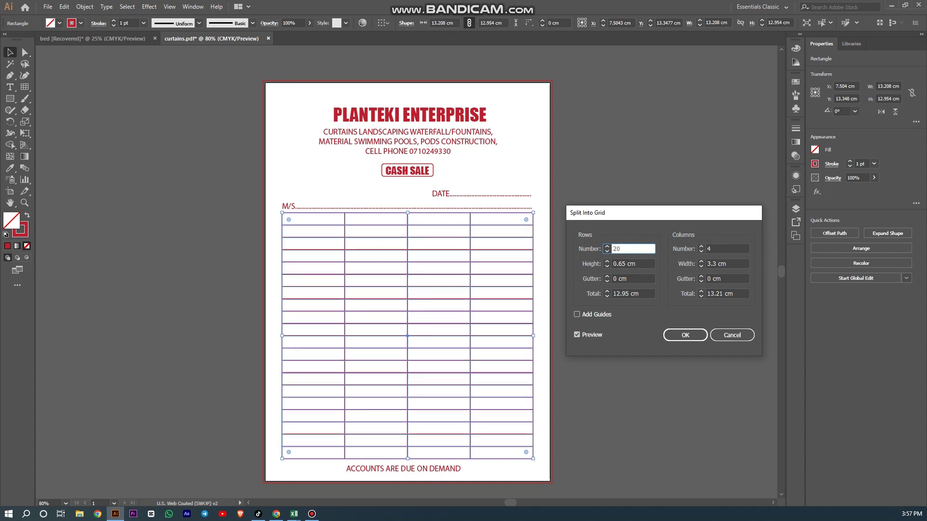
pyautogui.click(722, 247)
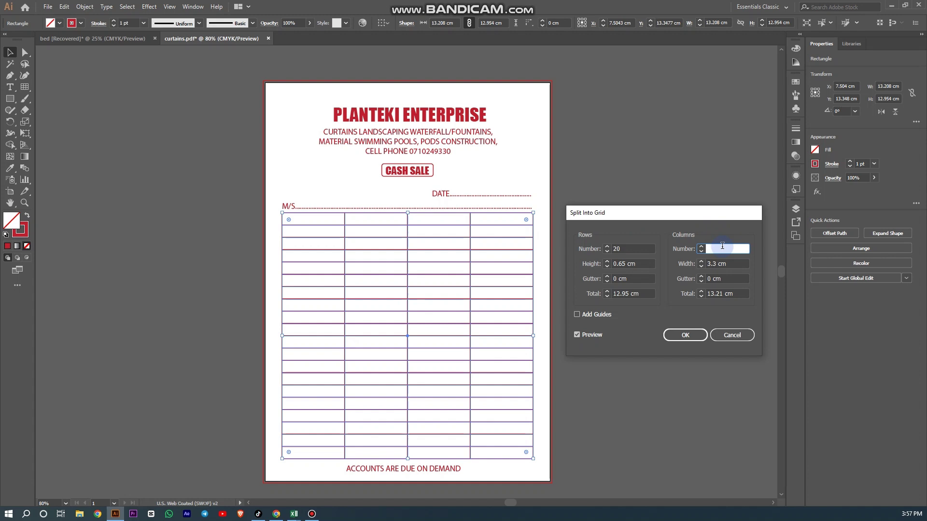
pyautogui.write('5')
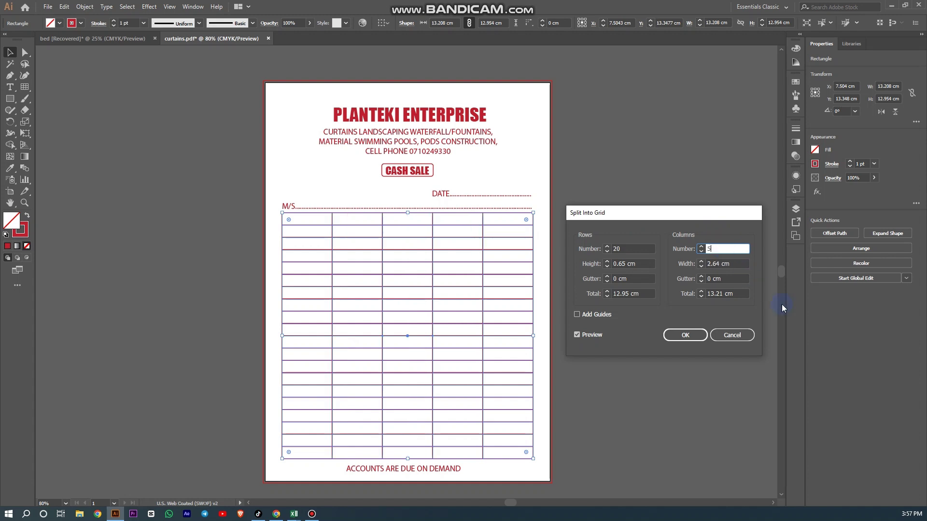
pyautogui.click(678, 335)
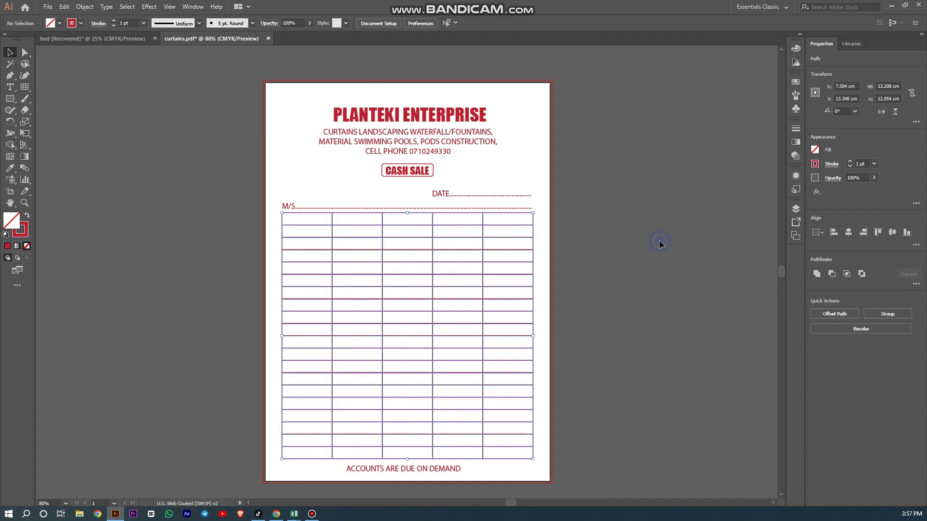
pyautogui.click(379, 262)
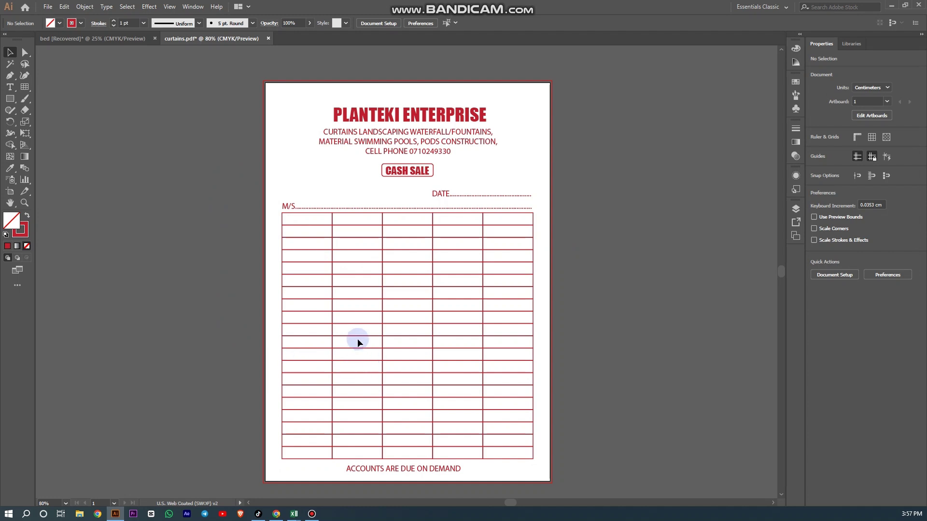
pyautogui.click(85, 6)
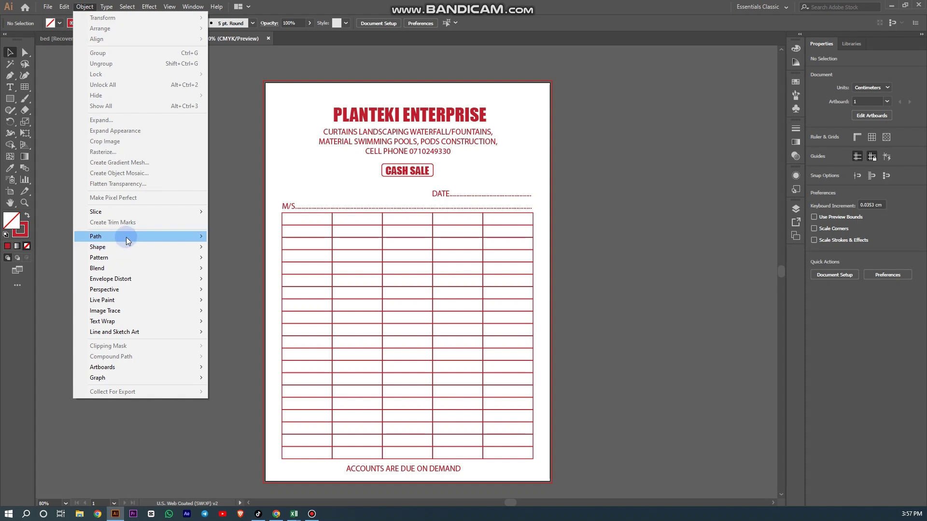
pyautogui.moveTo(126, 236)
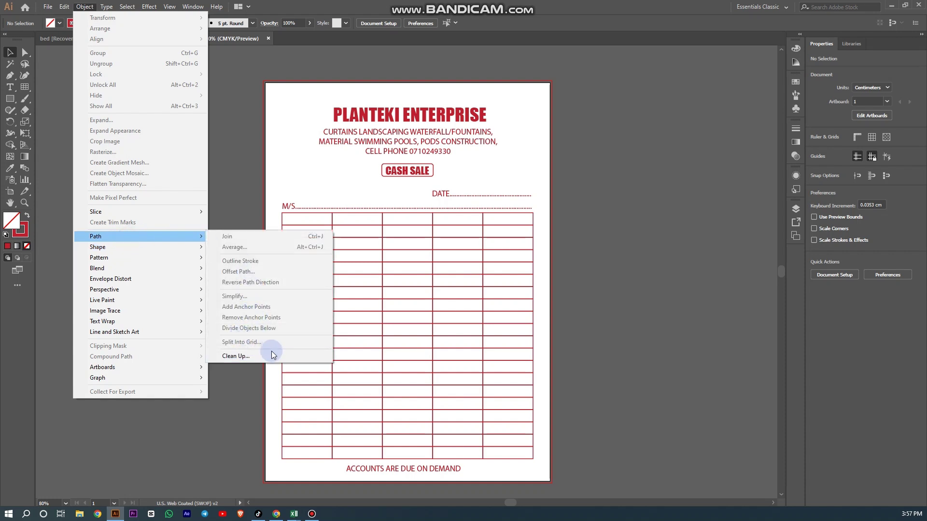
pyautogui.click(685, 338)
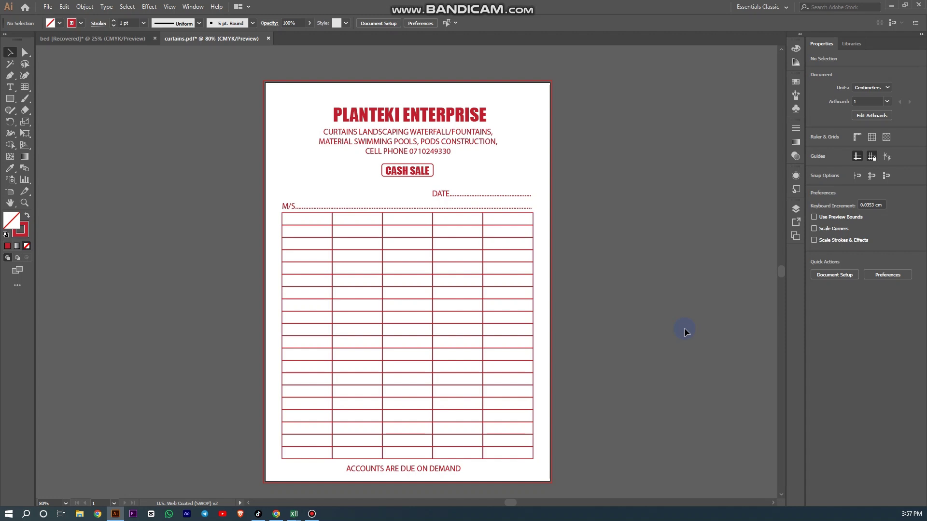
# Try to pull the second-row cell of the last column out of the grid, and undo the change.
pyautogui.click(508, 225)
pyautogui.moveTo(538, 227); pyautogui.dragTo(651, 221)
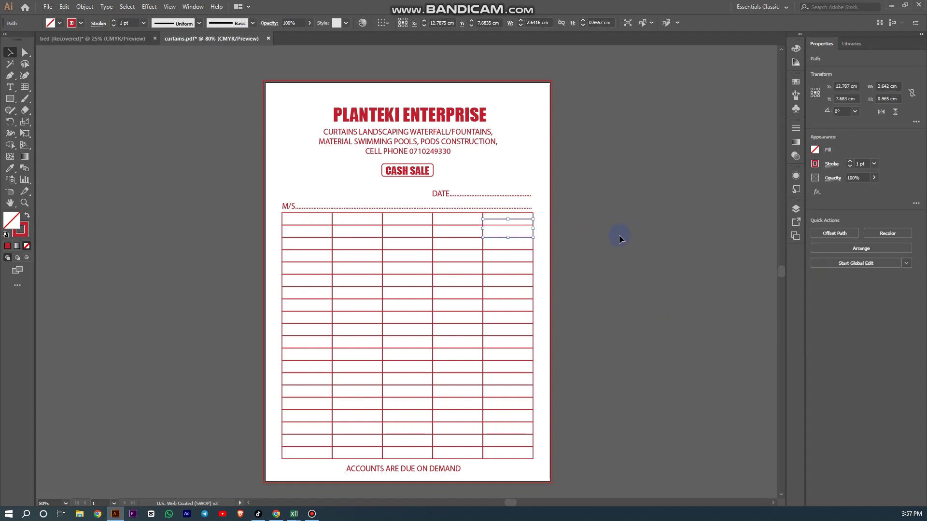
pyautogui.hotkey('ctrl', 'z')
# Move the second-, third- and fourth-row cells of the last column out of the grid, beyond the artboard's edge.
pyautogui.moveTo(515, 227); pyautogui.dragTo(613, 207)
pyautogui.moveTo(504, 239); pyautogui.dragTo(685, 246)
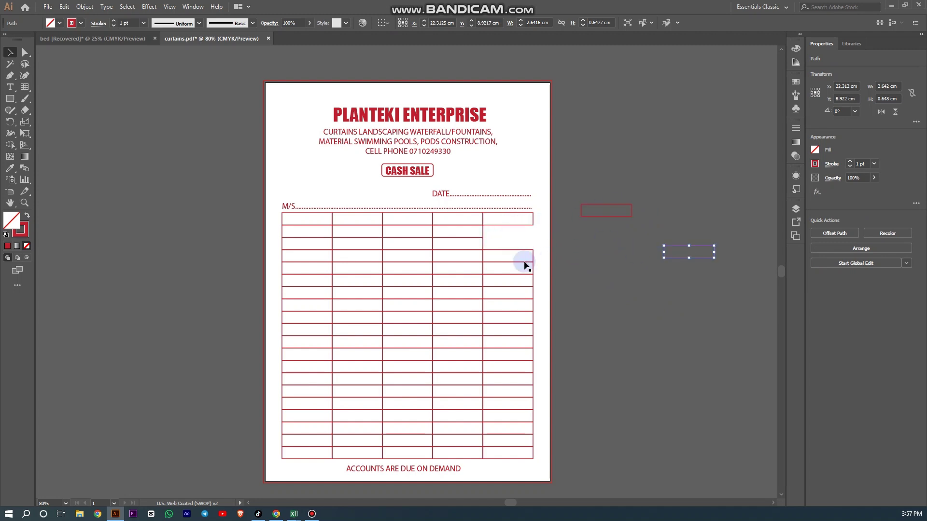
pyautogui.click(606, 273)
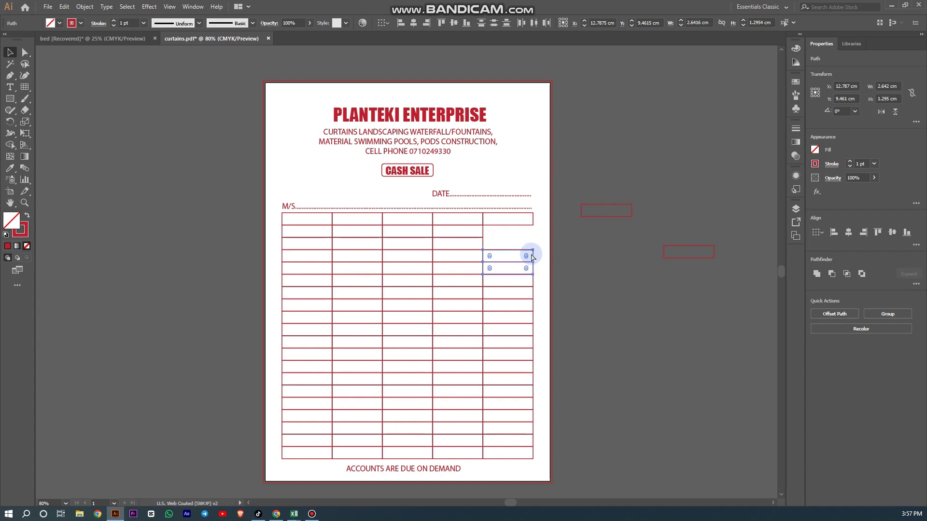
pyautogui.hotkey('ctrl', 'z')
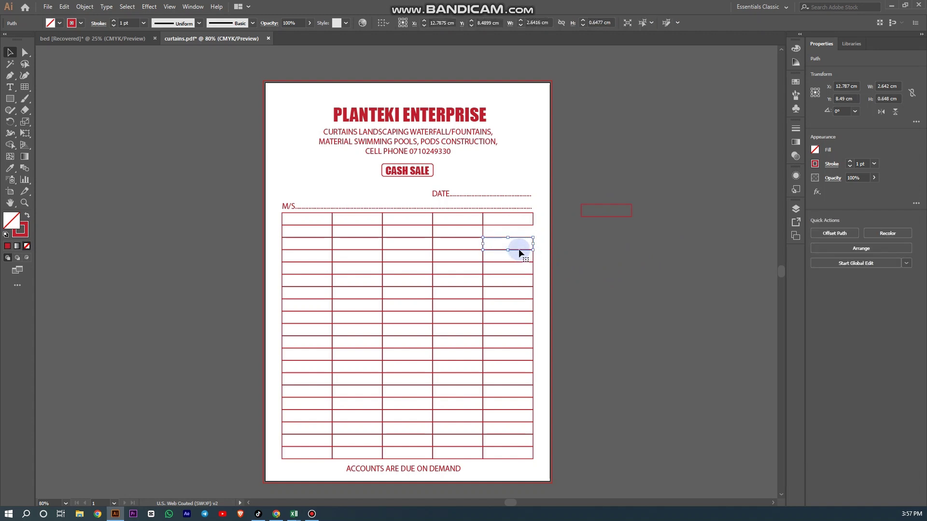
pyautogui.moveTo(521, 253); pyautogui.dragTo(548, 254)
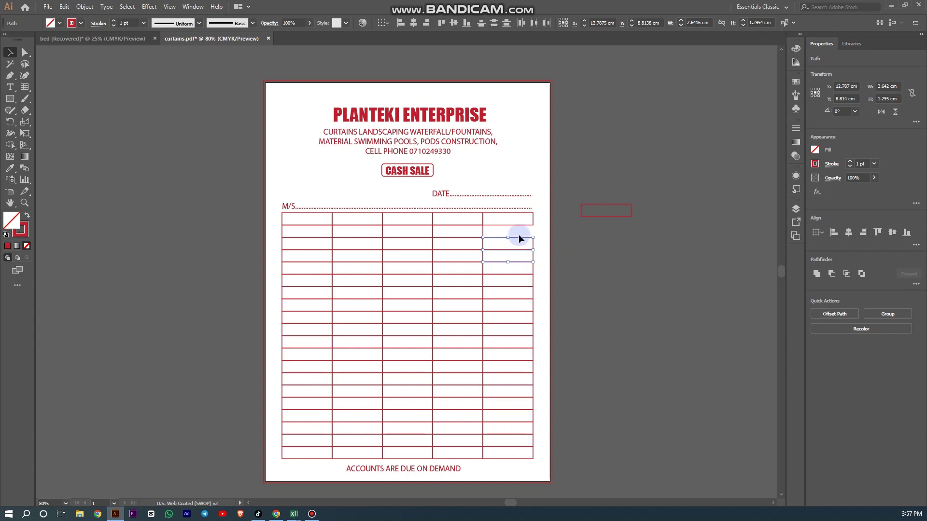
pyautogui.moveTo(518, 236); pyautogui.dragTo(534, 267)
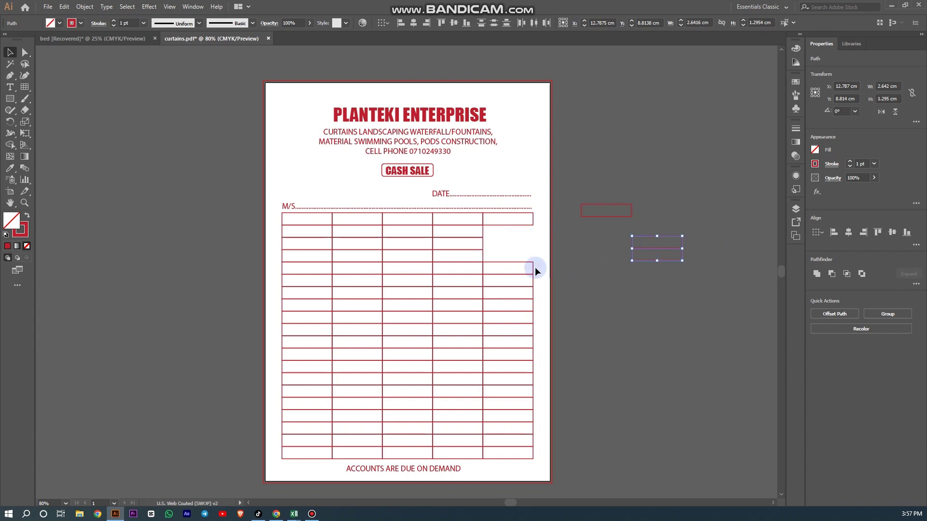
# Try moving the fifth-, sixth- and seventh-row cells of the last column out of the grid, beyond the artboard's edge.
pyautogui.click(507, 264)
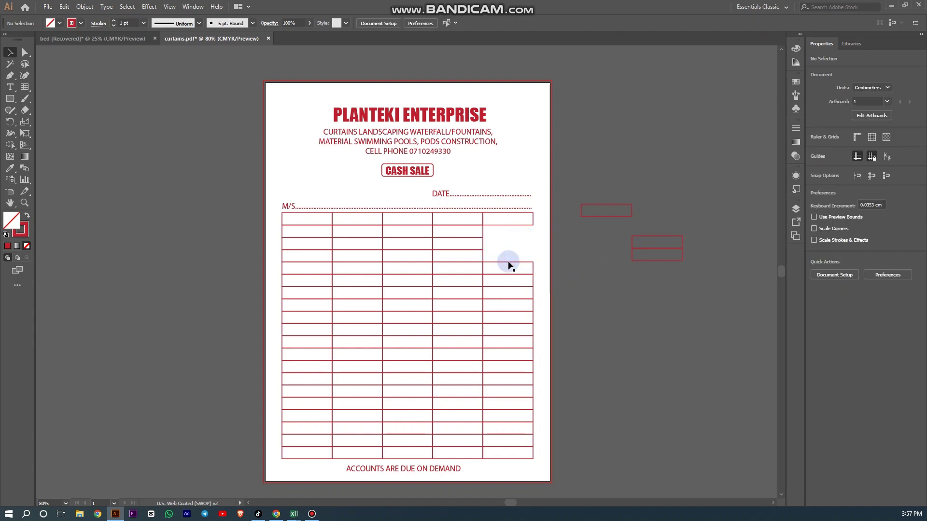
pyautogui.click(507, 262)
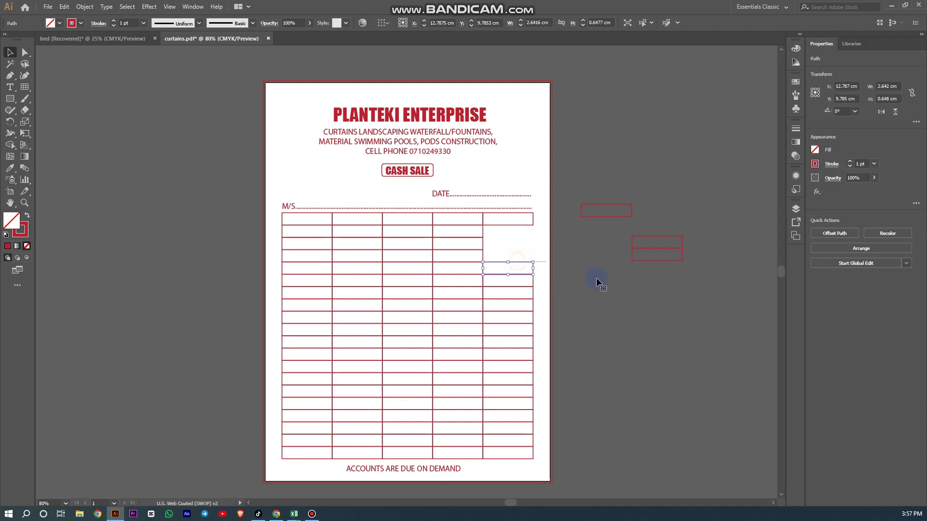
pyautogui.moveTo(595, 277); pyautogui.dragTo(525, 275)
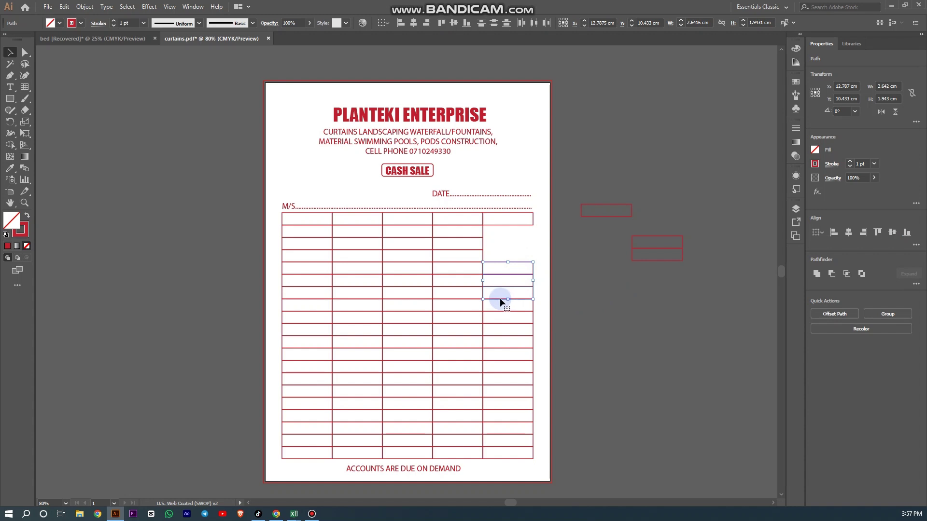
pyautogui.moveTo(500, 299); pyautogui.dragTo(626, 311)
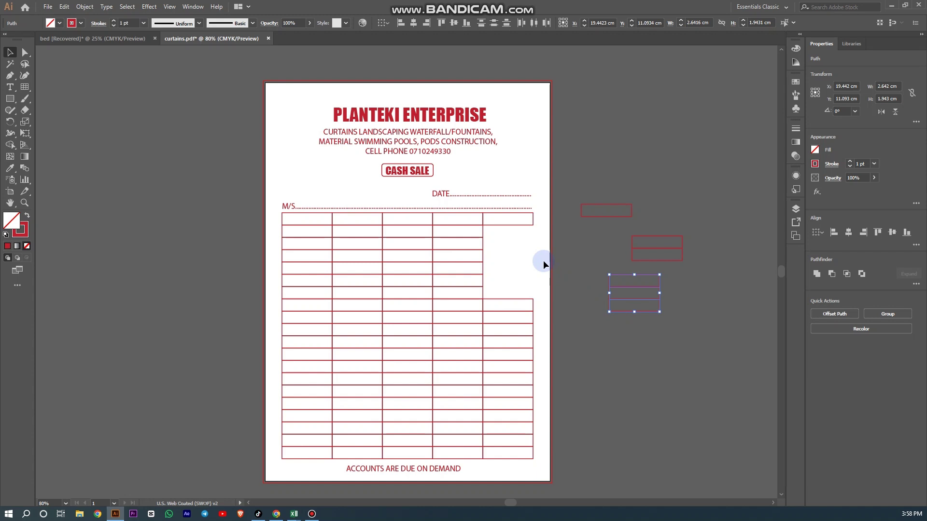
# Undo all the moves of the last column's cells, and clear the selection.
pyautogui.press('a')
pyautogui.moveTo(543, 265); pyautogui.dragTo(542, 260)
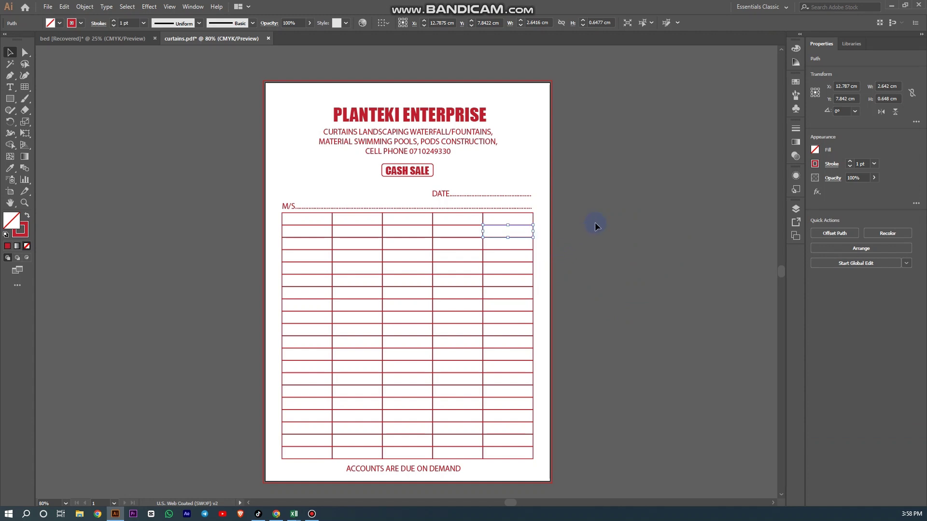
pyautogui.click(600, 208)
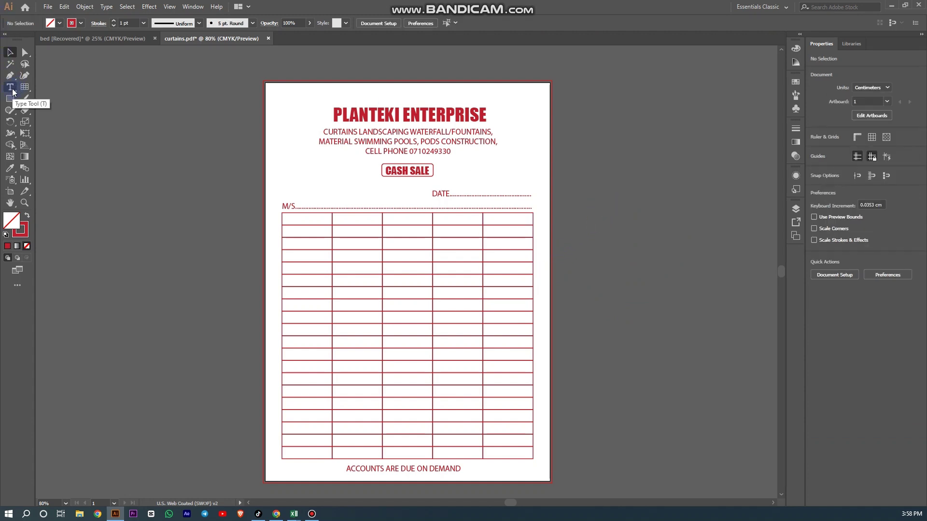
pyautogui.click(368, 58)
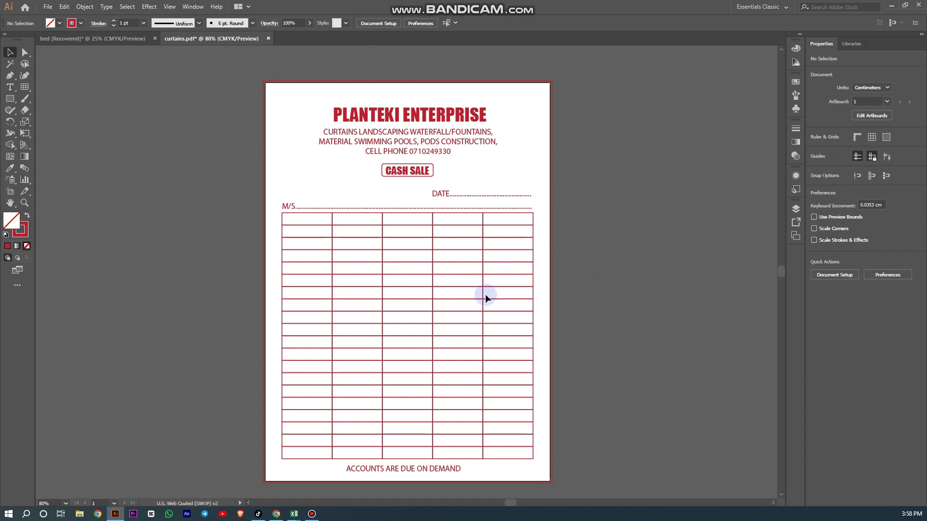
# Add the text "qty" in the empty area above the table.
pyautogui.click(11, 88)
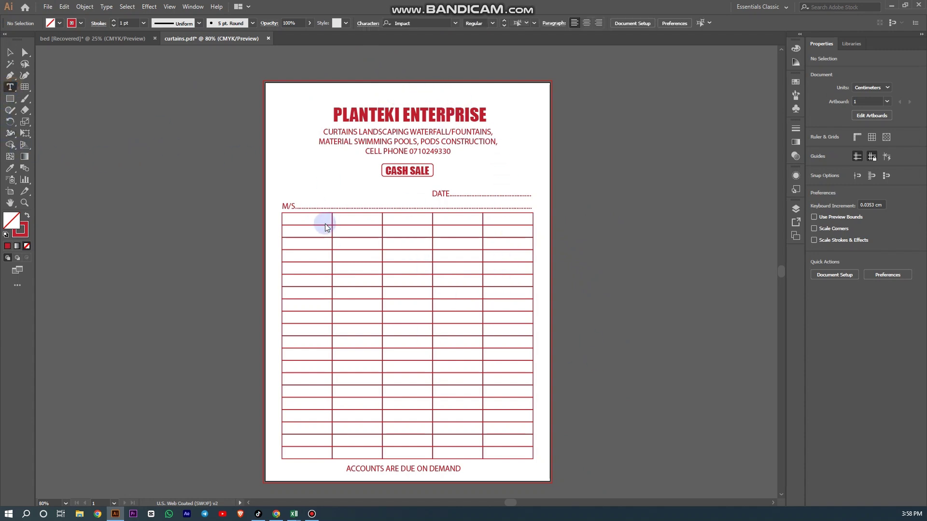
pyautogui.click(299, 172)
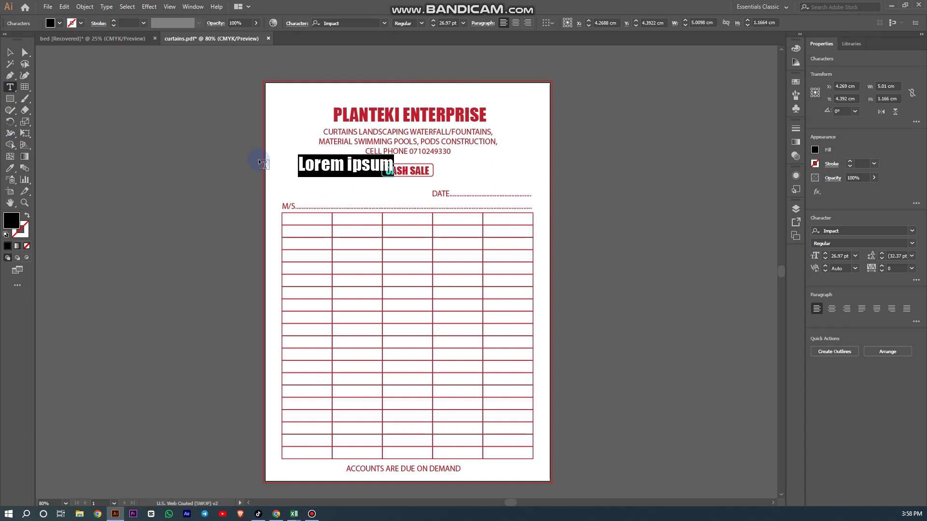
pyautogui.write('qty')
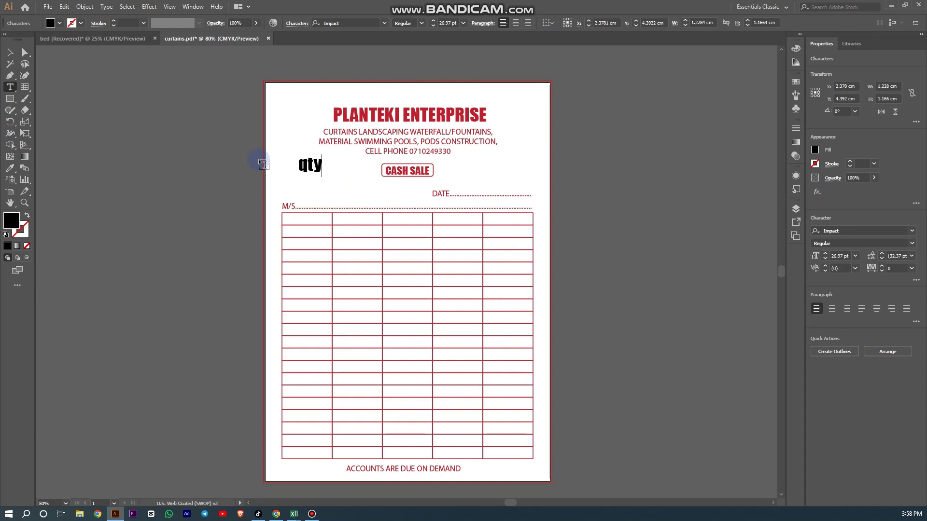
pyautogui.press('Escape')
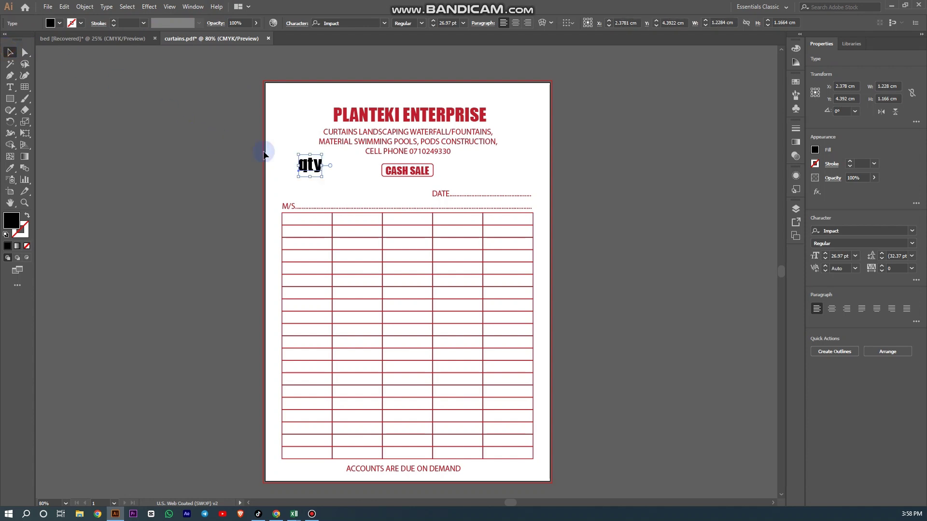
# Set the font of the qty text to Myriad Pro.
pyautogui.click(901, 231)
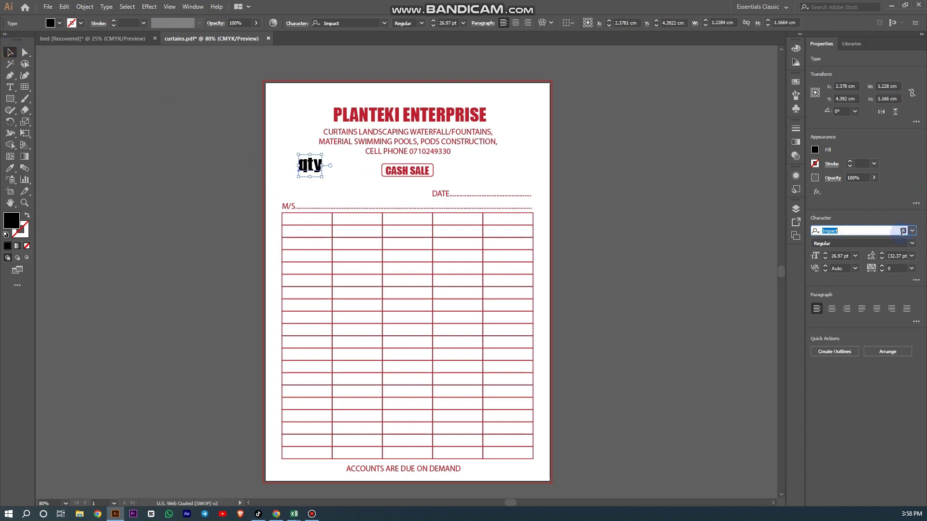
pyautogui.click(912, 231)
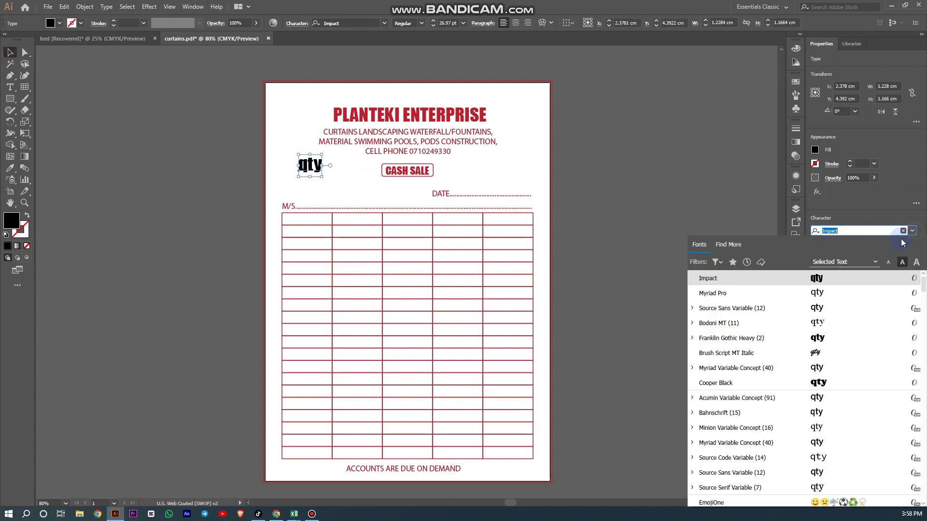
pyautogui.click(716, 283)
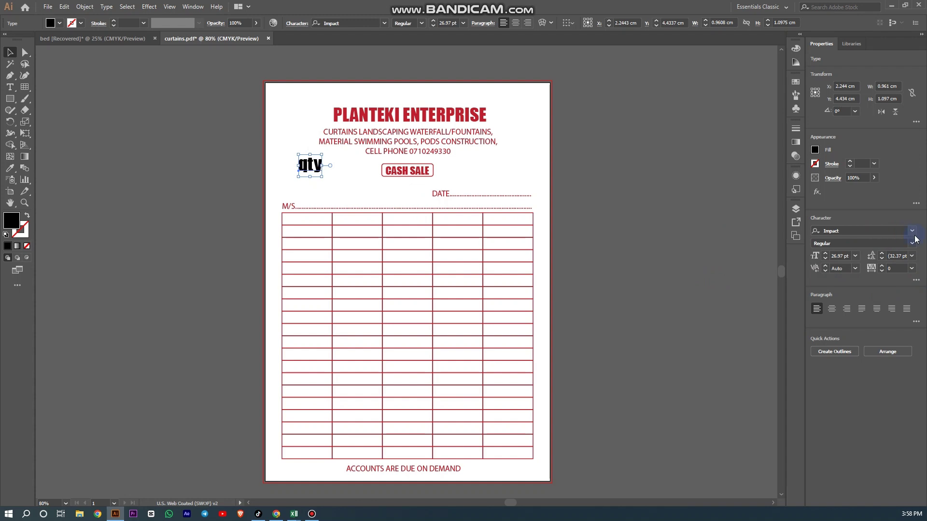
pyautogui.click(912, 231)
pyautogui.click(729, 296)
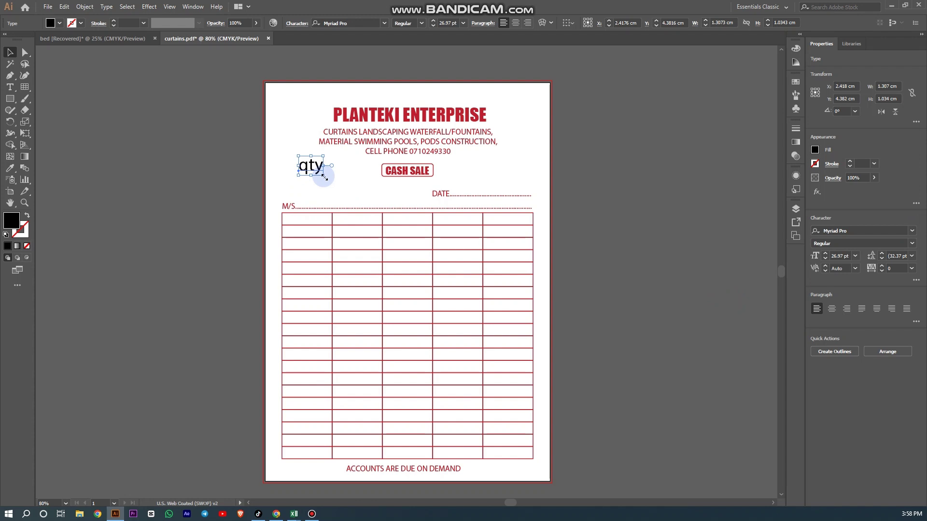
# Shrink the qty text to about 17.5 pt in the first header cell, and copy it to the second and fourth columns' header cells.
pyautogui.moveTo(320, 170); pyautogui.dragTo(296, 220)
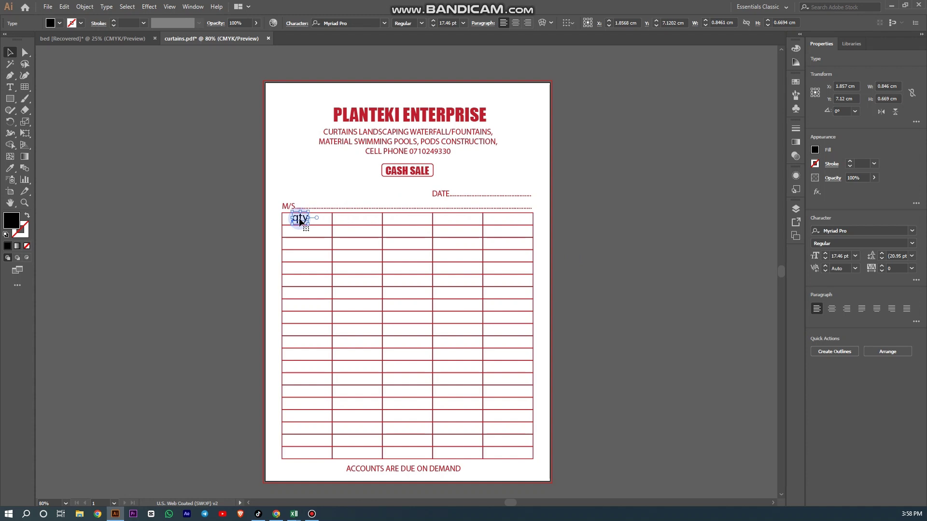
pyautogui.moveTo(300, 221); pyautogui.dragTo(457, 222)
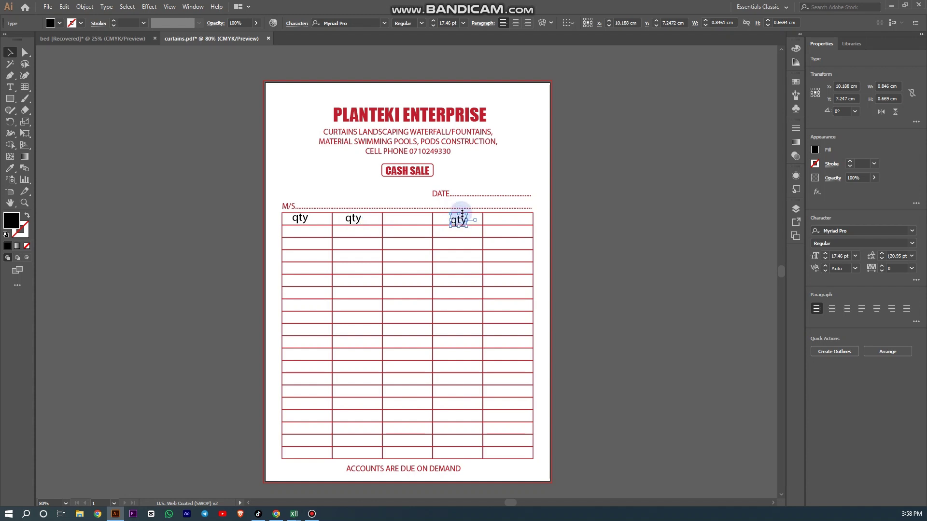
# Move all cells of the last column out of the table, beyond the artboard's right edge.
pyautogui.hotkey('ctrl', '+')
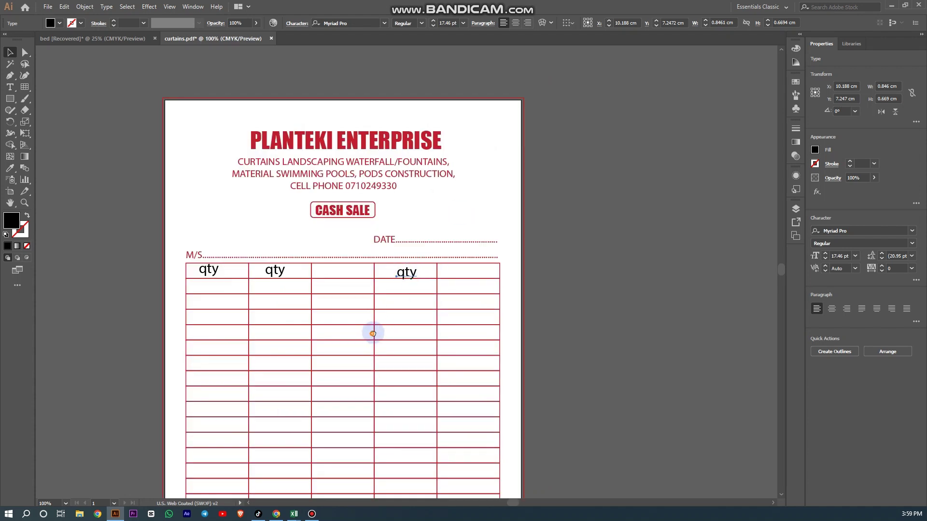
pyautogui.moveTo(372, 331); pyautogui.dragTo(461, 275)
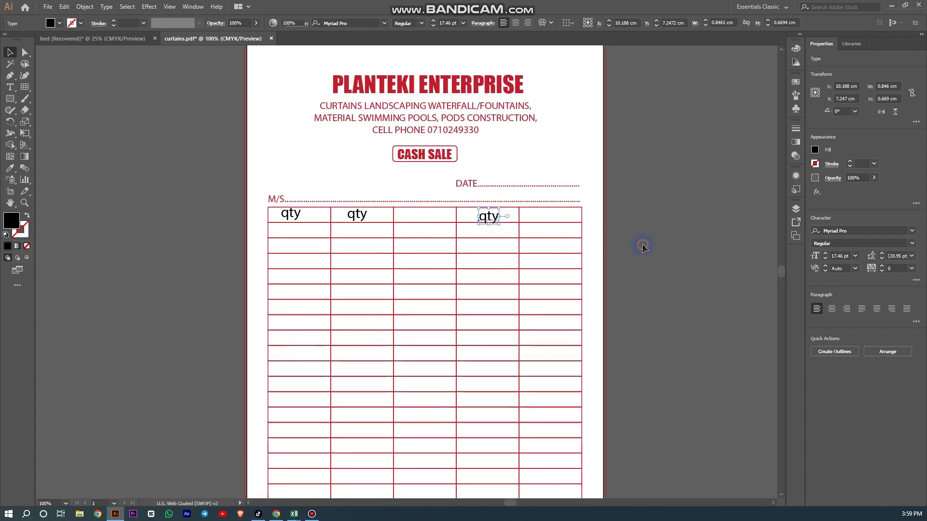
pyautogui.click(662, 292)
pyautogui.scroll(-3, 662, 292)
pyautogui.moveTo(561, 456); pyautogui.dragTo(566, 146)
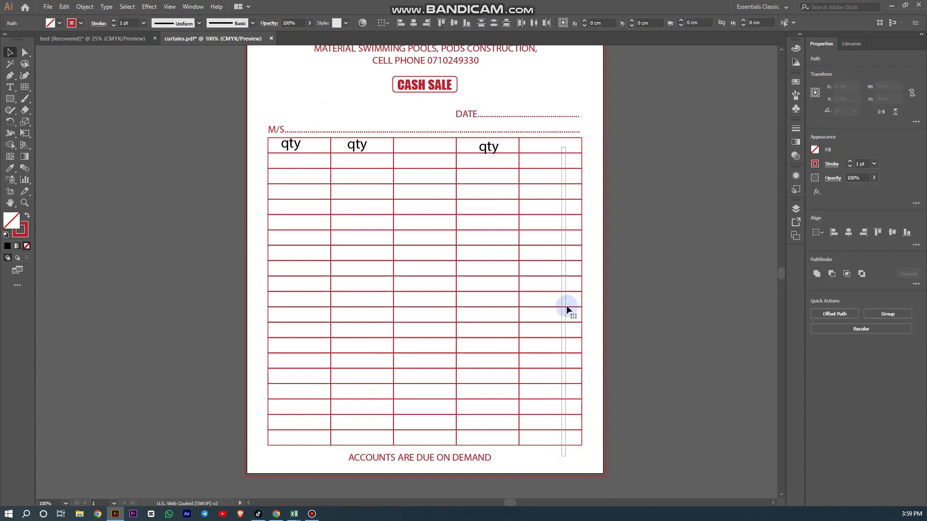
pyautogui.moveTo(566, 290); pyautogui.dragTo(684, 290)
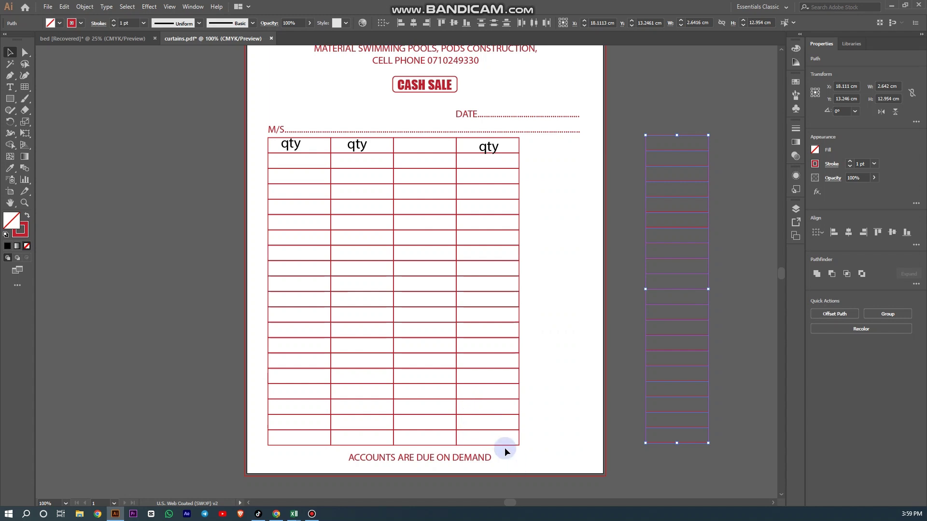
# Move the fourth column's cells without their text beyond the artboard's left edge, and delete the qty copy left behind.
pyautogui.moveTo(505, 130); pyautogui.dragTo(492, 245)
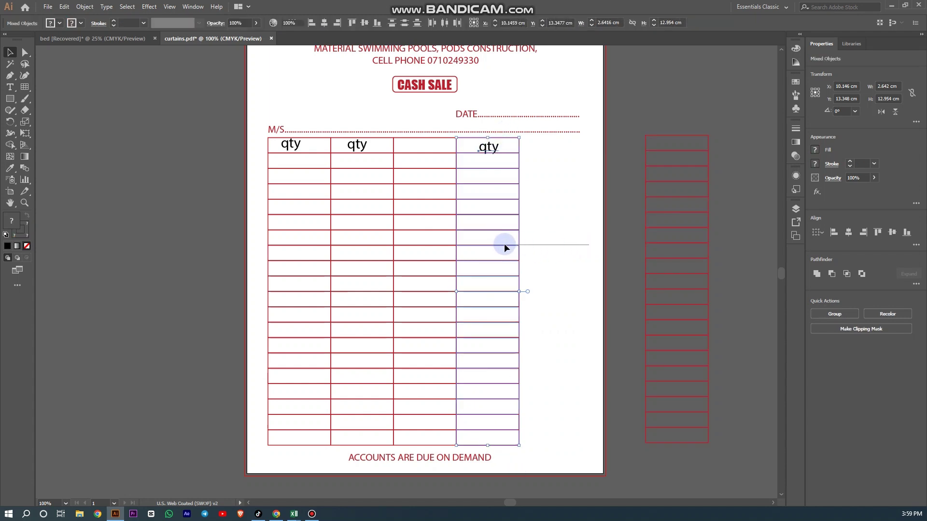
pyautogui.click(498, 247)
pyautogui.moveTo(509, 458); pyautogui.dragTo(495, 150)
pyautogui.click(516, 449)
pyautogui.moveTo(499, 453); pyautogui.dragTo(490, 140)
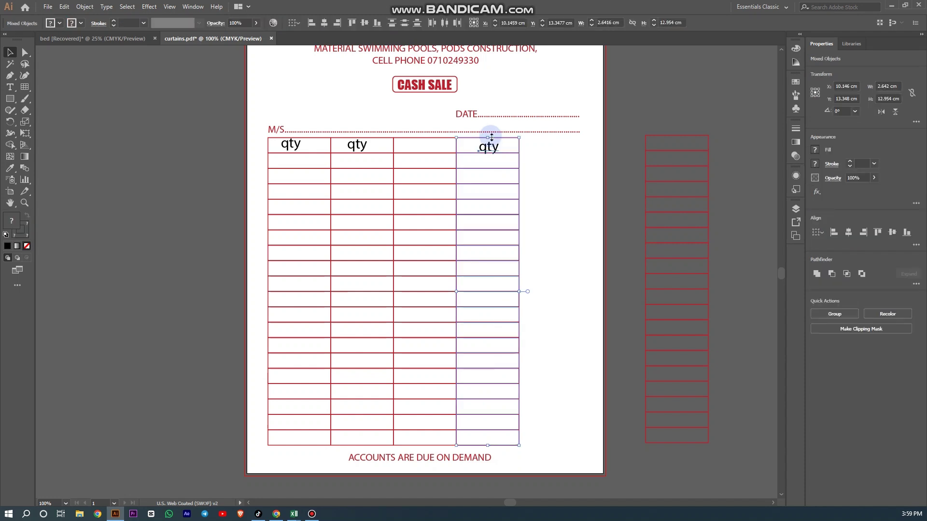
pyautogui.click(500, 181)
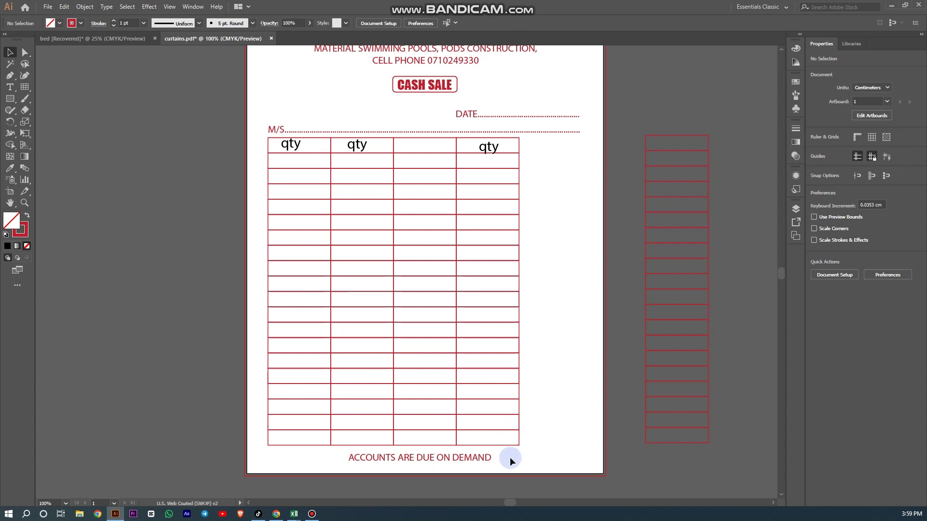
pyautogui.click(492, 290)
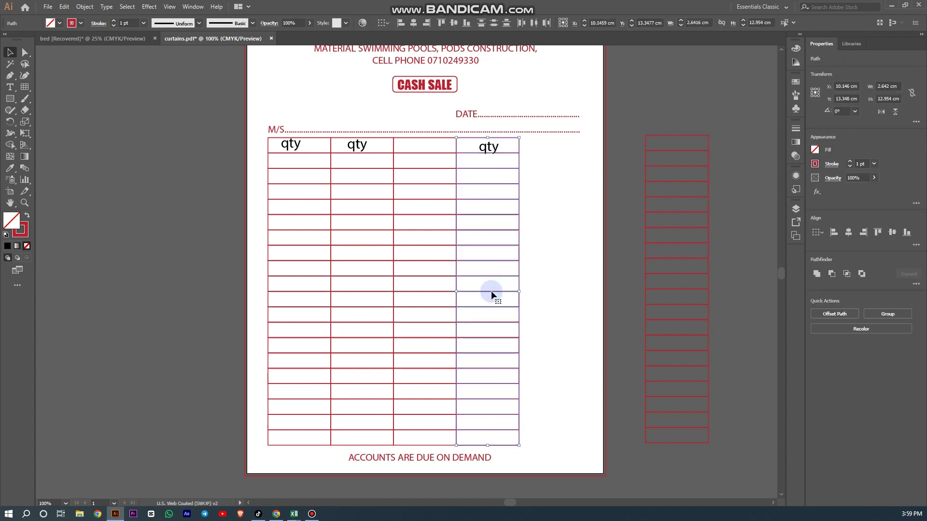
pyautogui.moveTo(490, 290); pyautogui.dragTo(216, 269)
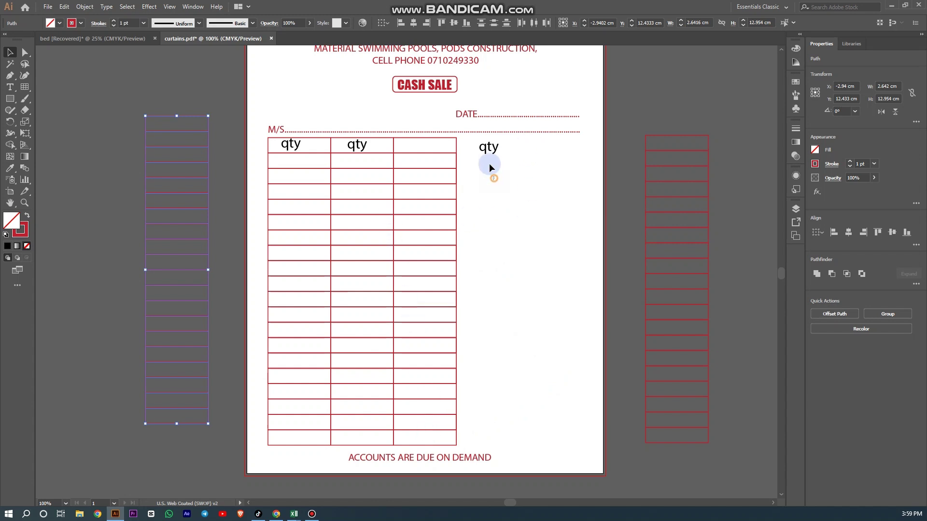
pyautogui.moveTo(480, 150); pyautogui.dragTo(482, 141)
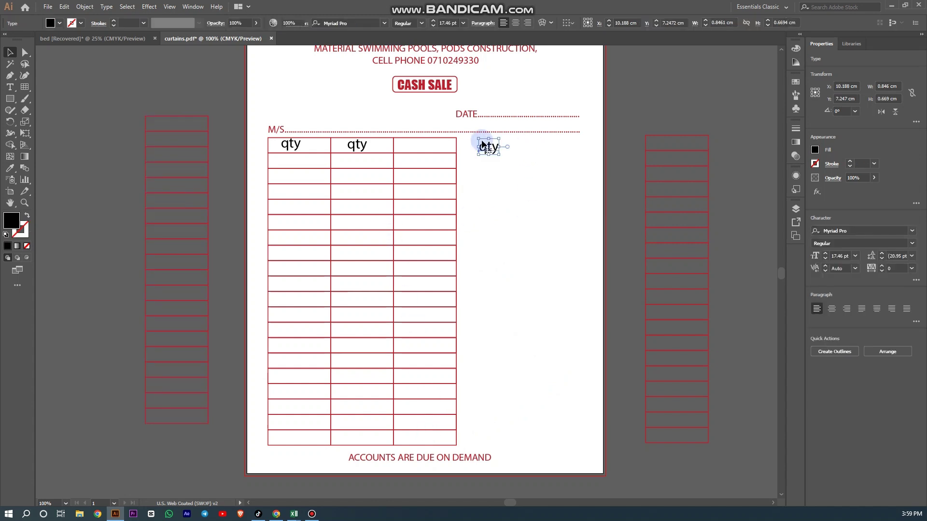
pyautogui.press('Delete')
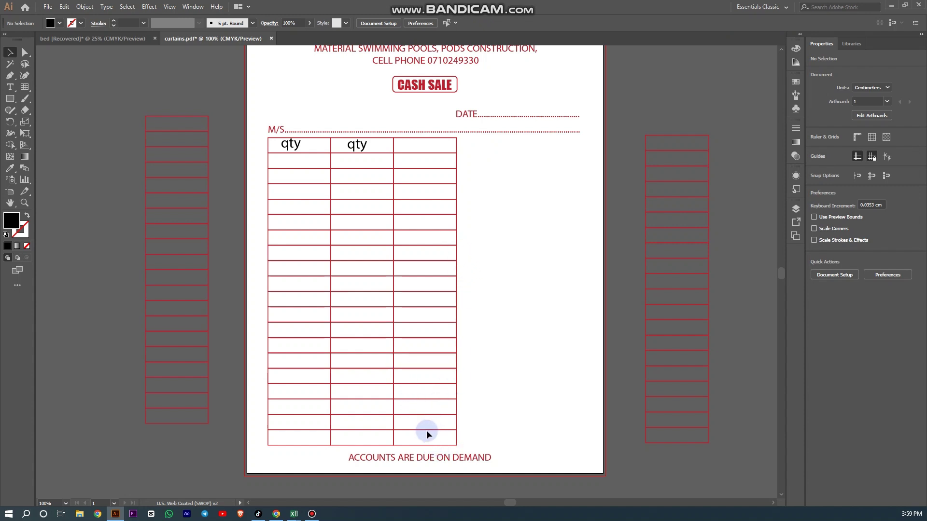
# Move the third column to the right near the page margin, and widen the second column until it meets it.
pyautogui.moveTo(427, 448); pyautogui.dragTo(430, 135)
pyautogui.click(422, 296)
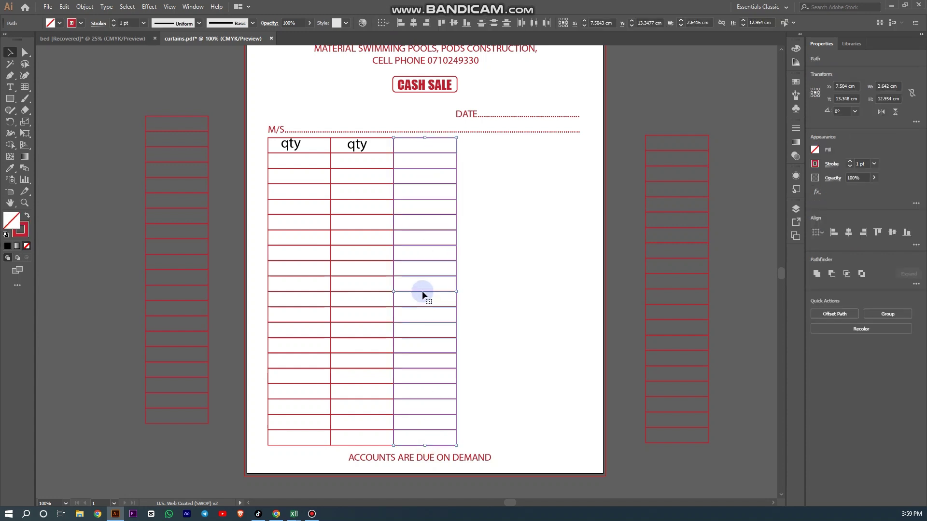
pyautogui.moveTo(422, 290); pyautogui.dragTo(538, 289)
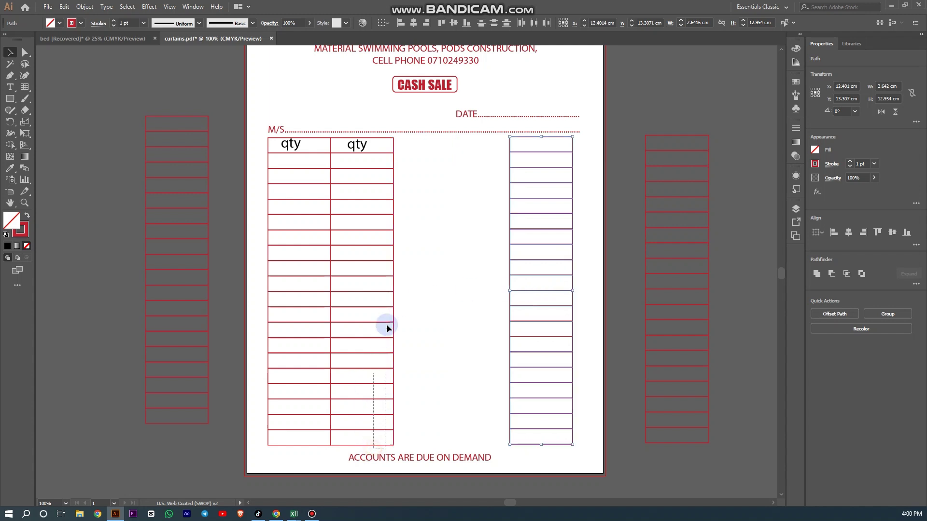
pyautogui.click(394, 149)
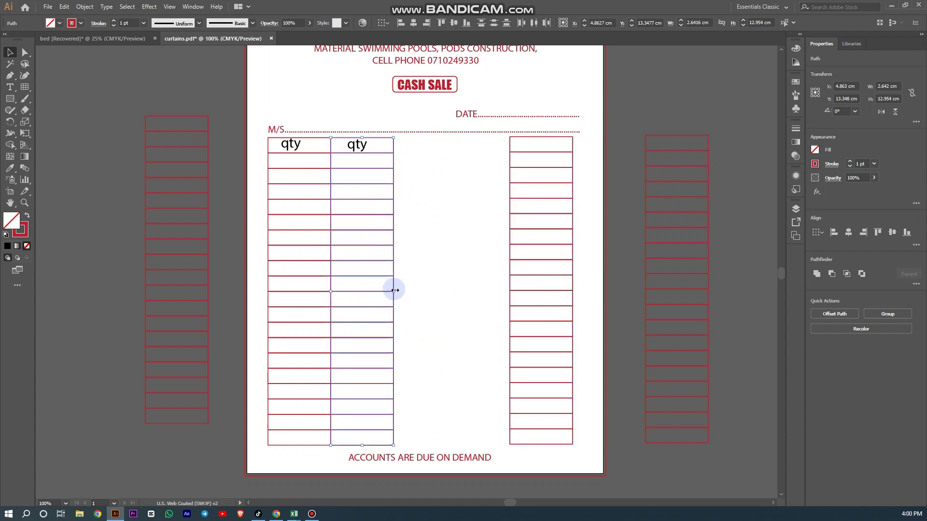
pyautogui.moveTo(395, 290); pyautogui.dragTo(511, 306)
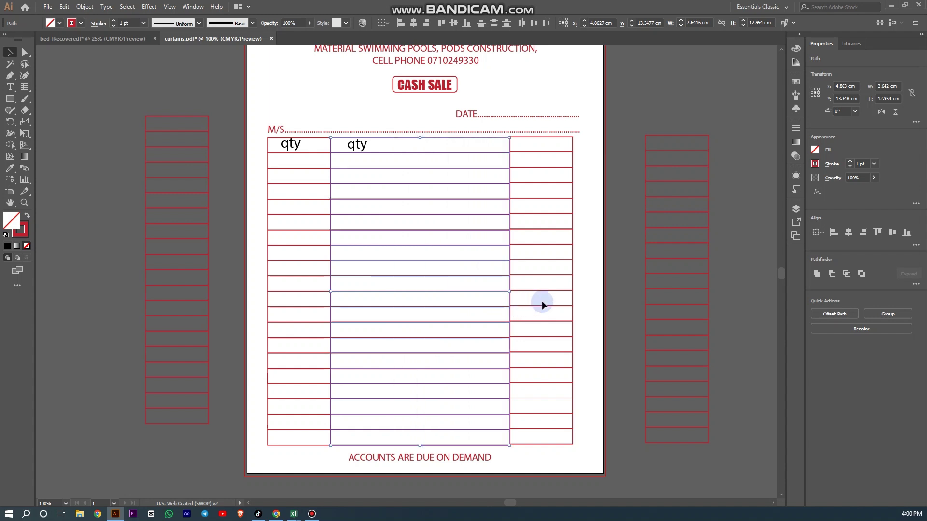
# Move the second column's qty text toward the middle of its header cell, and change its wording to "description".
pyautogui.moveTo(366, 148); pyautogui.dragTo(403, 144)
pyautogui.doubleClick(406, 144)
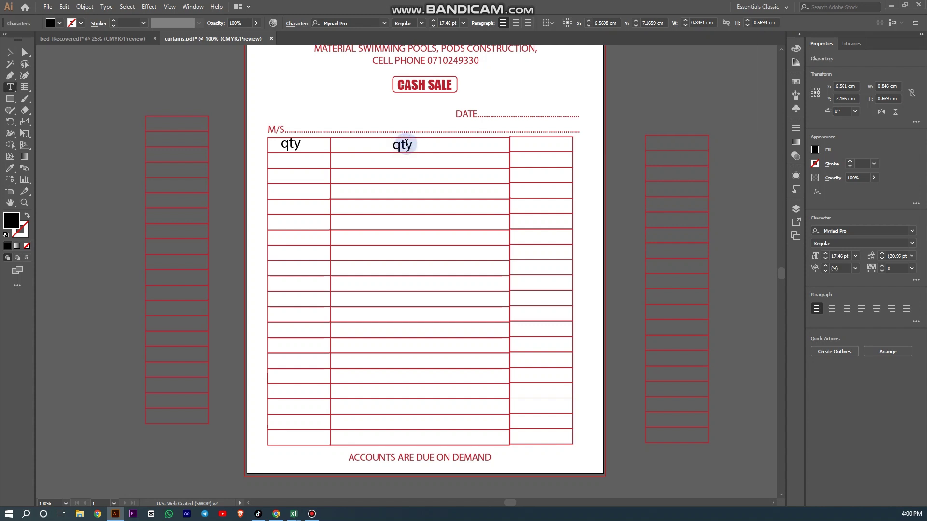
pyautogui.press('BackSpace')
pyautogui.press('BackSpace')
pyautogui.press('BackSpace')
pyautogui.write('descriptio')
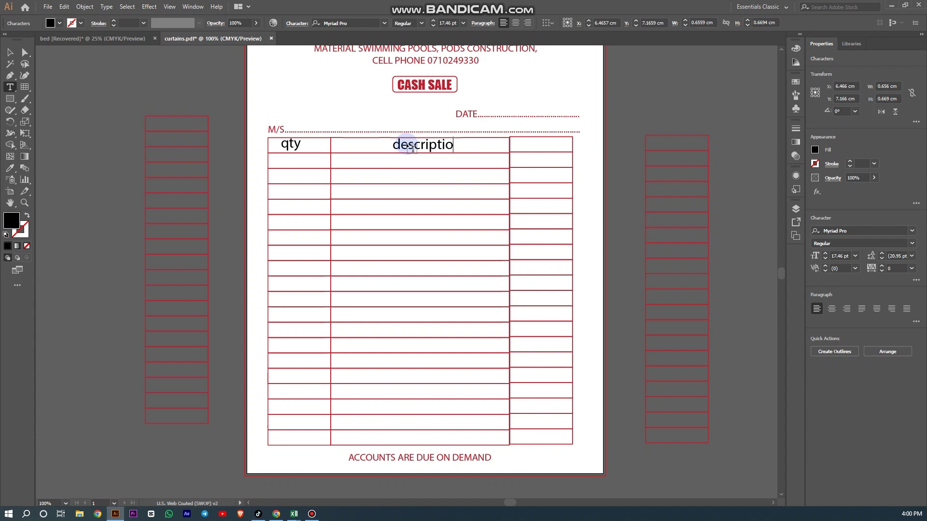
pyautogui.write('n')
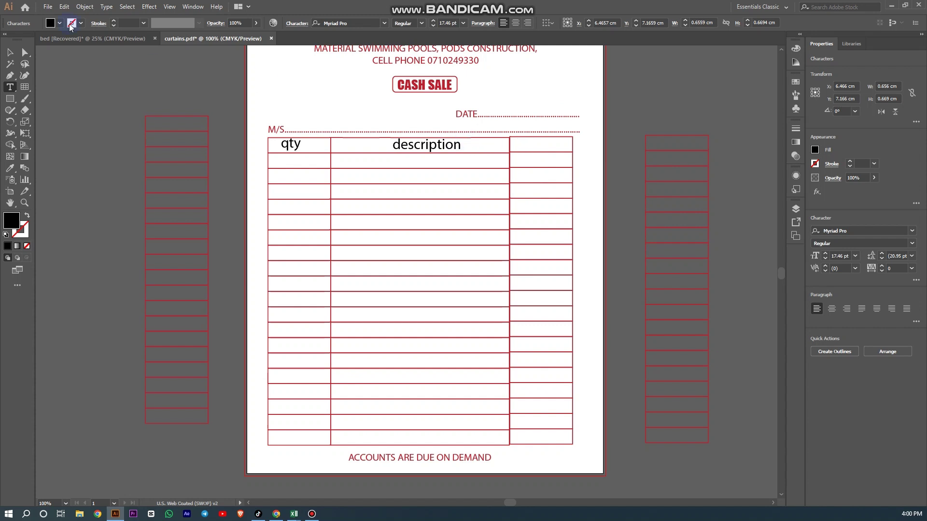
# Copy the description label into the third column's header cell, replacing its wording with "sh" and centering it there.
pyautogui.press('Escape')
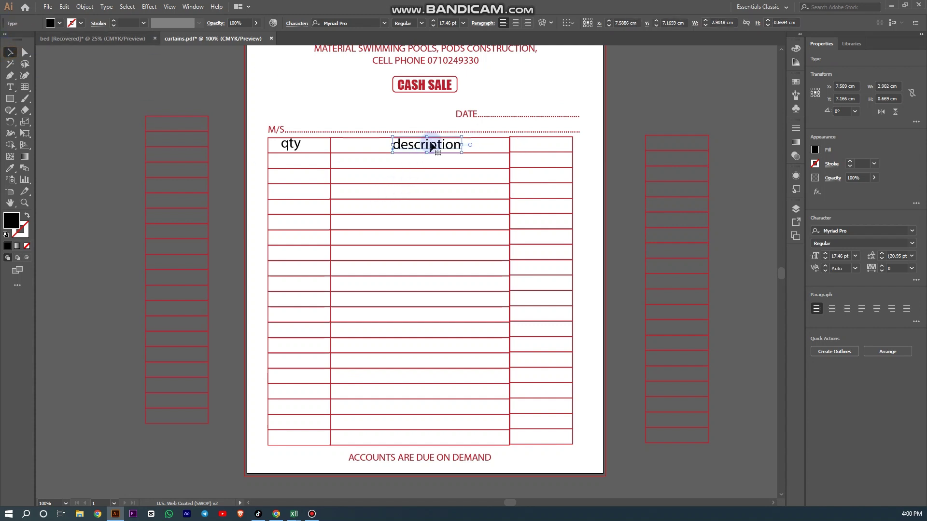
pyautogui.moveTo(430, 145); pyautogui.dragTo(558, 143)
pyautogui.press('t')
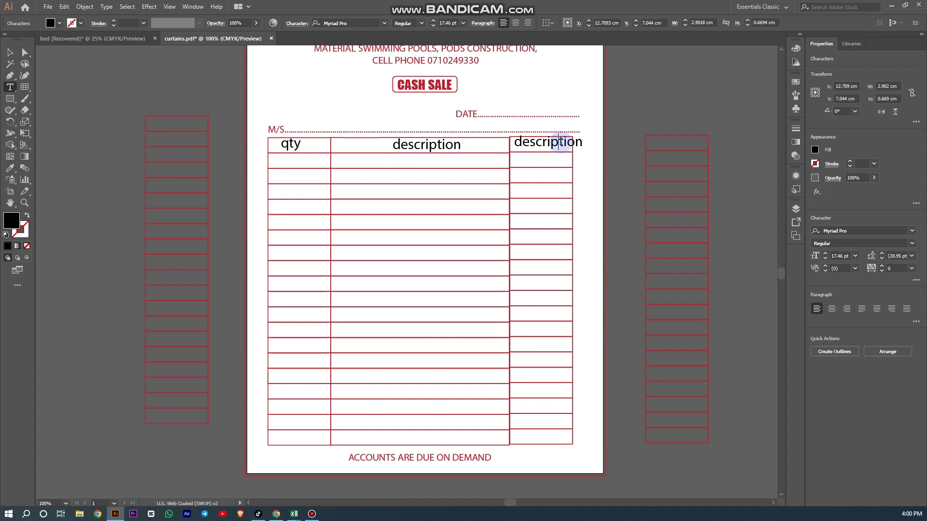
pyautogui.press('BackSpace')
pyautogui.press('BackSpace')
pyautogui.press('BackSpace')
pyautogui.press('BackSpace')
pyautogui.press('BackSpace')
pyautogui.press('BackSpace')
pyautogui.press('BackSpace')
pyautogui.press('BackSpace')
pyautogui.press('BackSpace')
pyautogui.press('BackSpace')
pyautogui.press('BackSpace')
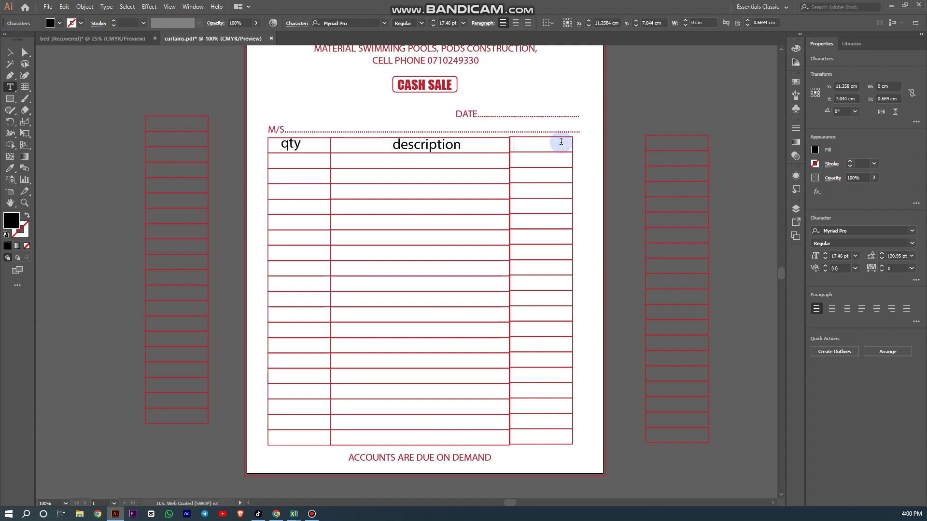
pyautogui.write('sh')
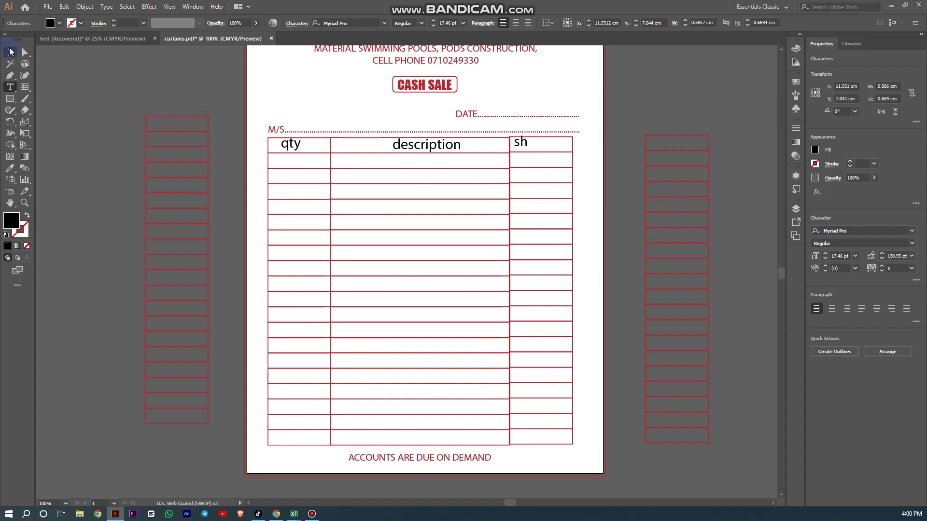
pyautogui.click(11, 52)
pyautogui.moveTo(520, 142); pyautogui.dragTo(541, 146)
# Shift all cells of the sh column slightly left so they meet the edge of the description column.
pyautogui.moveTo(558, 453); pyautogui.dragTo(574, 146)
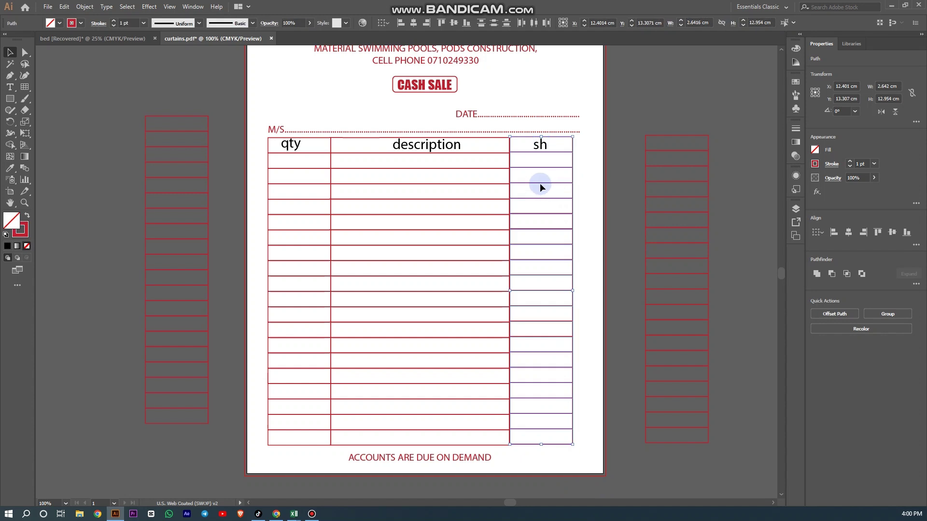
pyautogui.click(539, 187)
pyautogui.click(559, 456)
pyautogui.moveTo(559, 456); pyautogui.dragTo(572, 143)
pyautogui.click(547, 227)
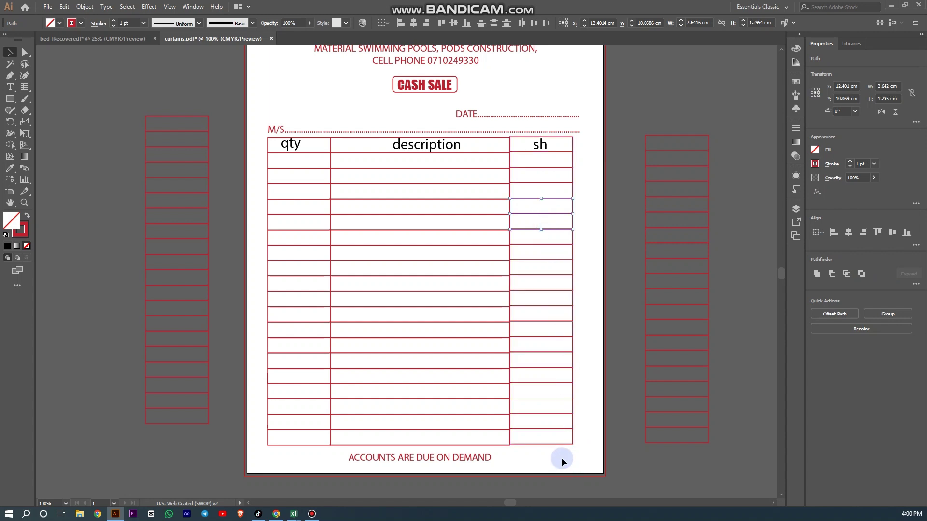
pyautogui.moveTo(561, 457); pyautogui.dragTo(571, 146)
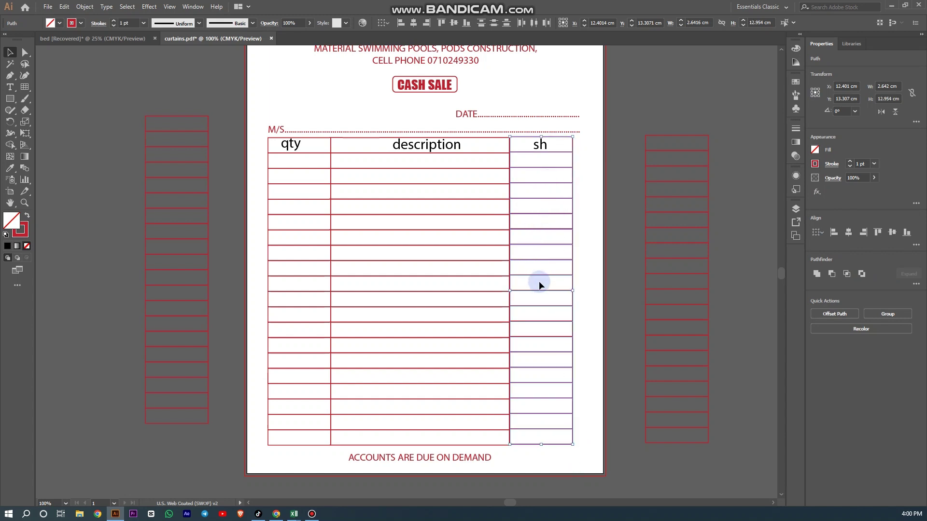
pyautogui.moveTo(539, 289); pyautogui.dragTo(540, 288)
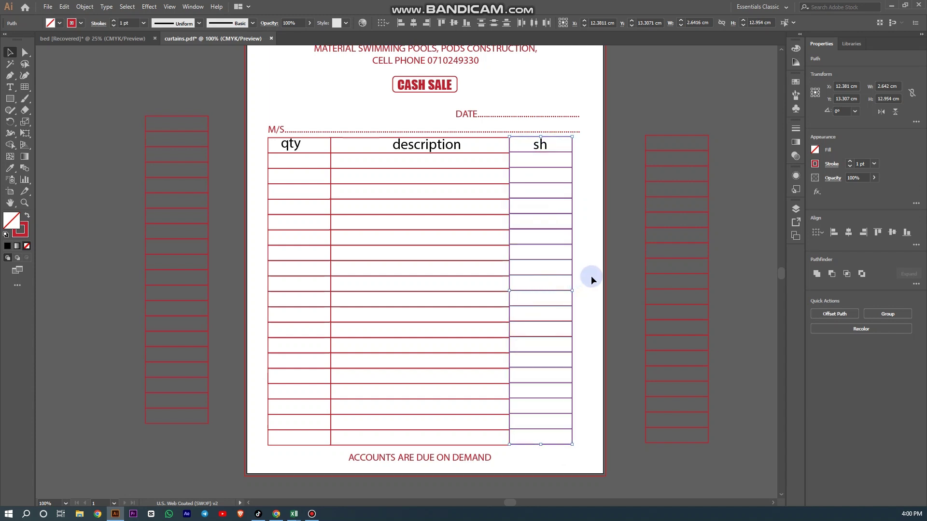
pyautogui.click(591, 276)
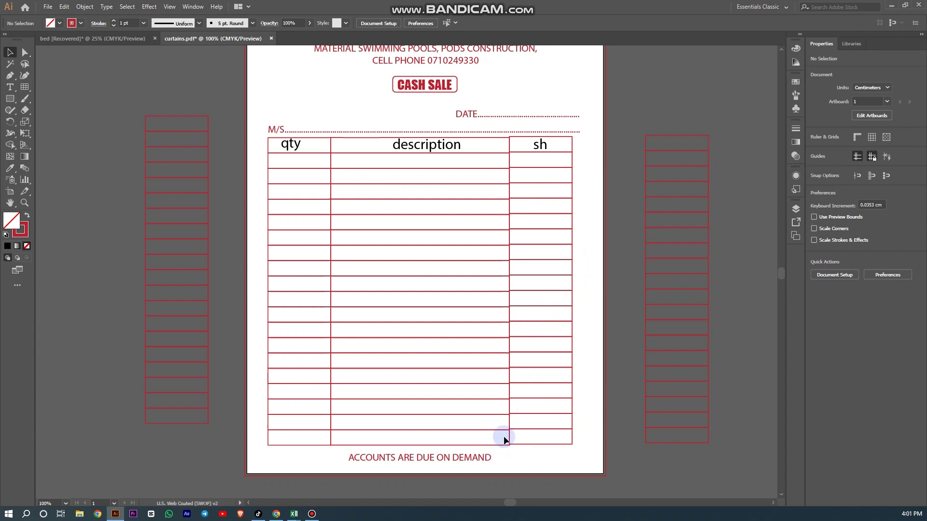
# Delete the spare columns on both sides of the artboard and the entire table with its header labels.
pyautogui.moveTo(682, 86); pyautogui.dragTo(752, 434)
pyautogui.click(751, 434)
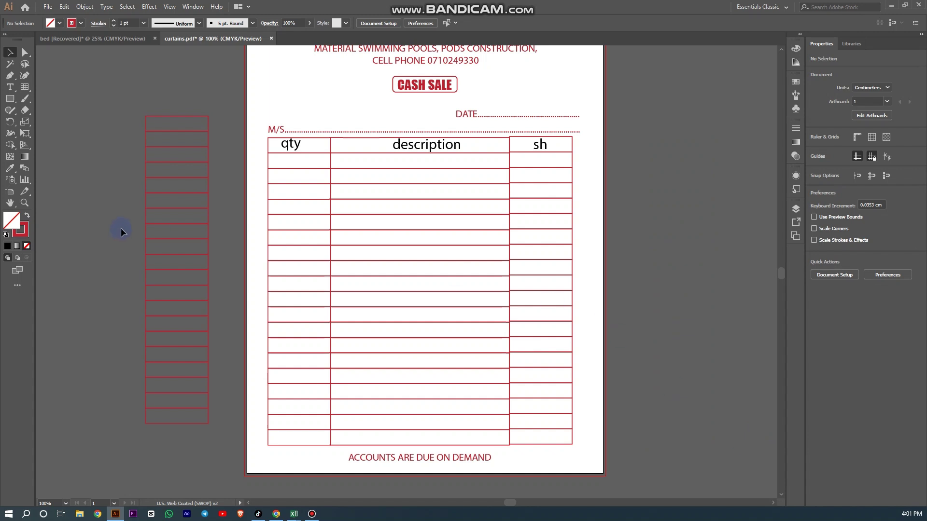
pyautogui.moveTo(180, 430); pyautogui.dragTo(181, 436)
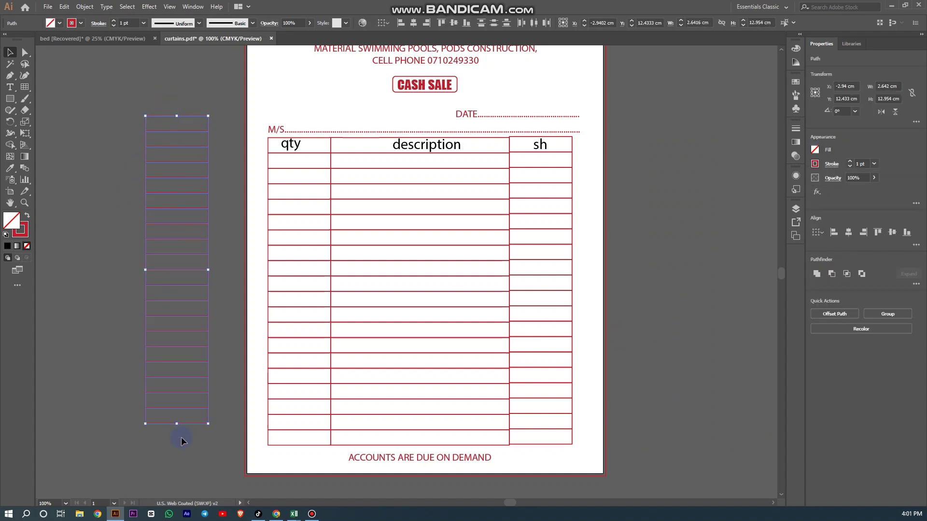
pyautogui.press('Delete')
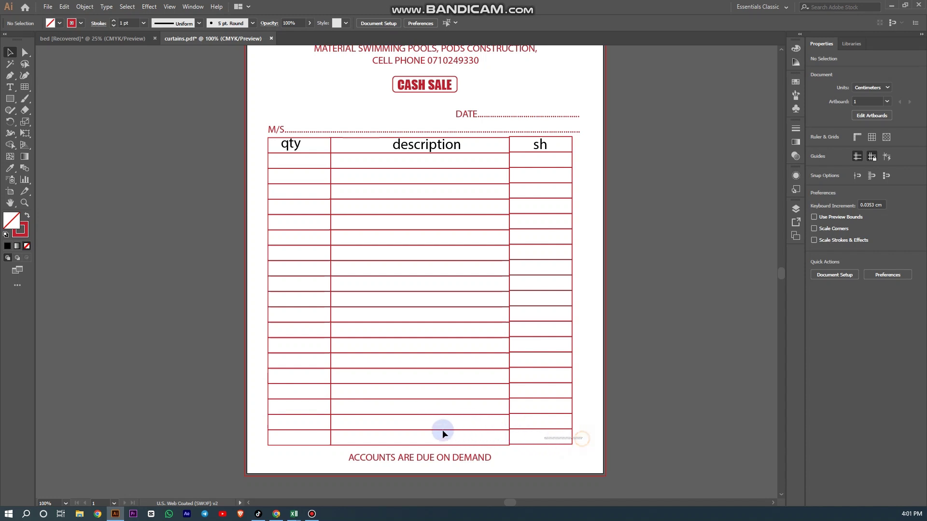
pyautogui.moveTo(442, 430); pyautogui.dragTo(260, 149)
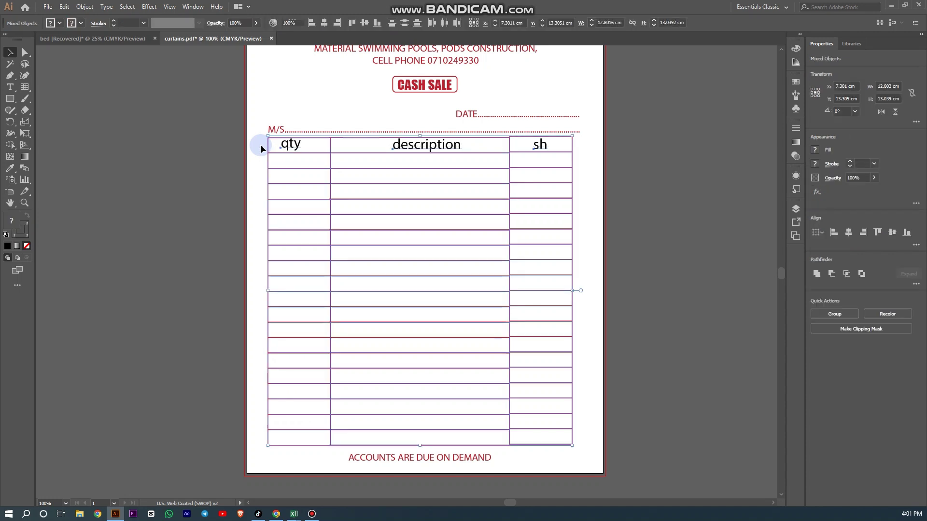
pyautogui.press('Delete')
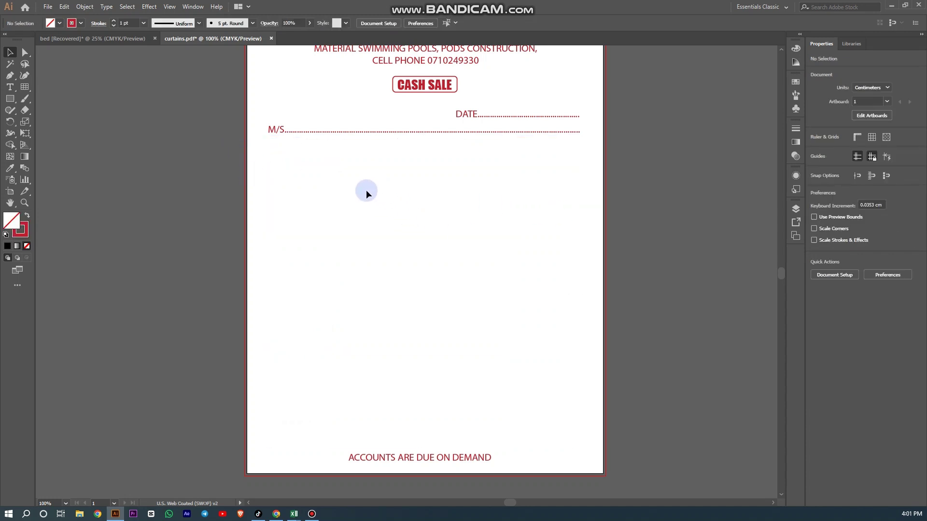
pyautogui.click(26, 88)
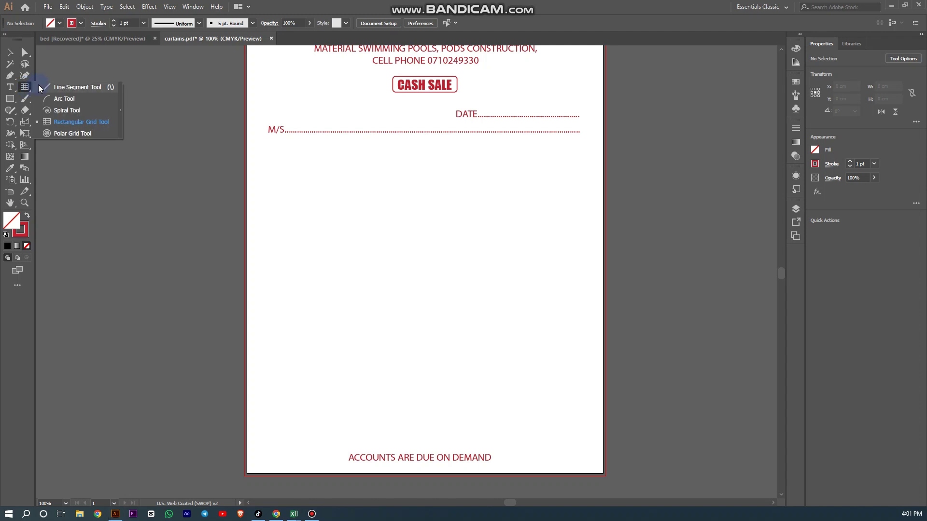
pyautogui.click(54, 87)
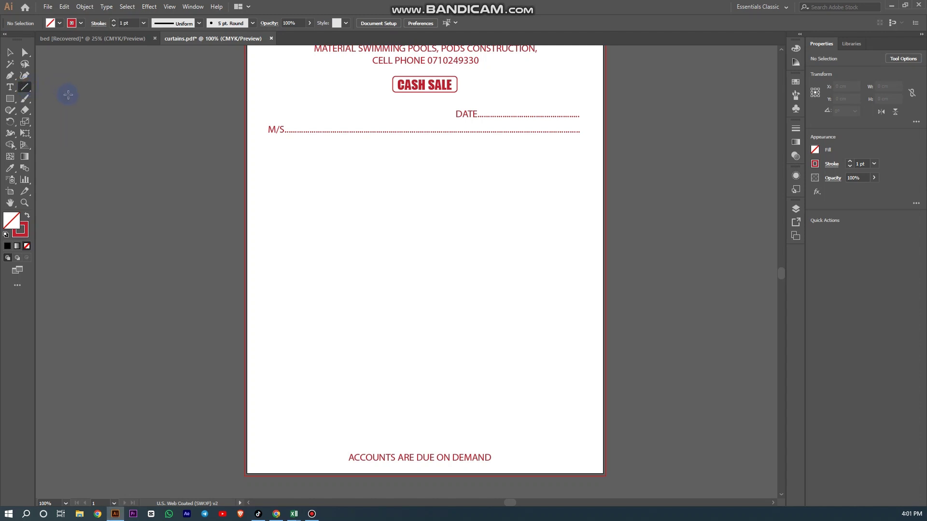
pyautogui.click(10, 52)
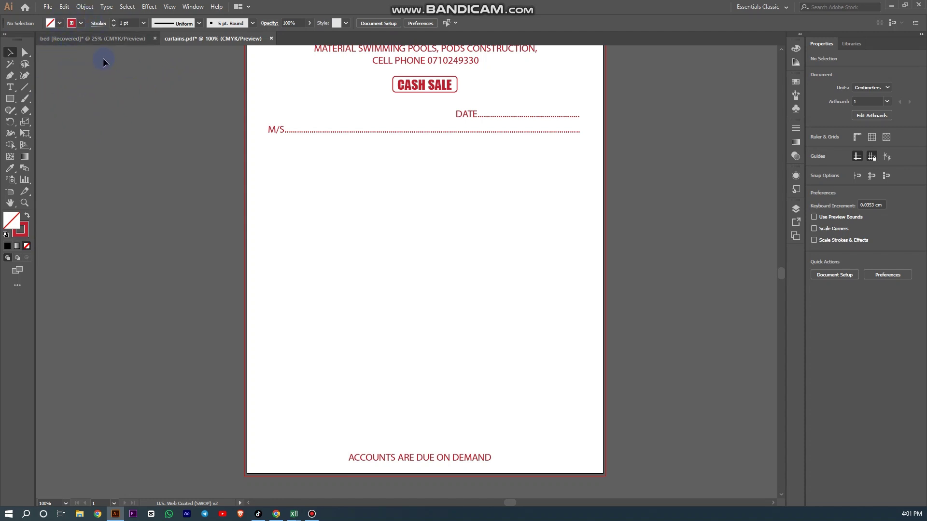
# Try a rectangular grid about 12.54 cm wide and high below the M/S line, and delete it.
pyautogui.click(28, 90)
pyautogui.click(27, 85)
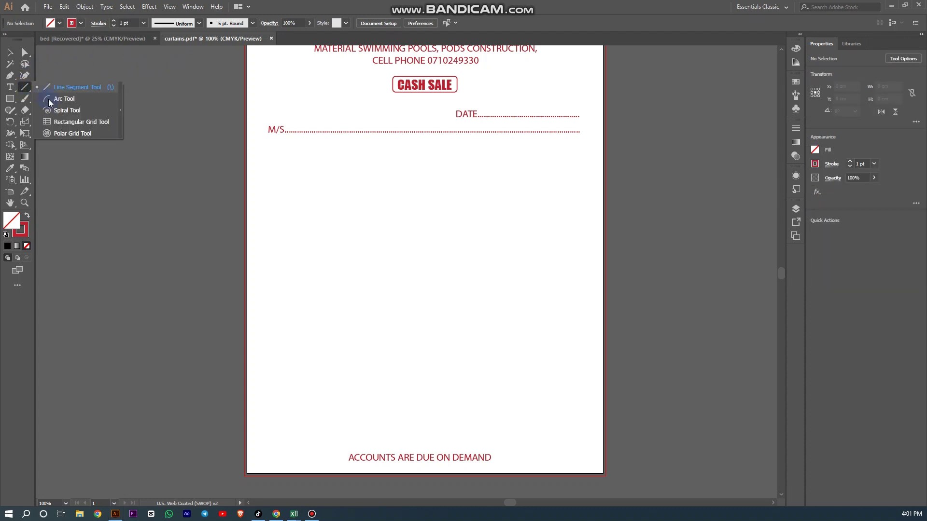
pyautogui.click(77, 123)
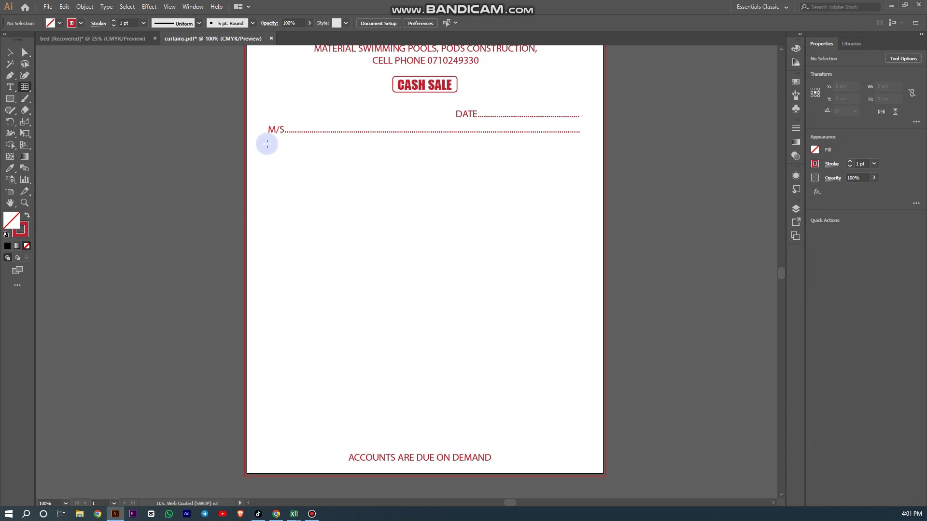
pyautogui.moveTo(267, 143); pyautogui.dragTo(564, 393)
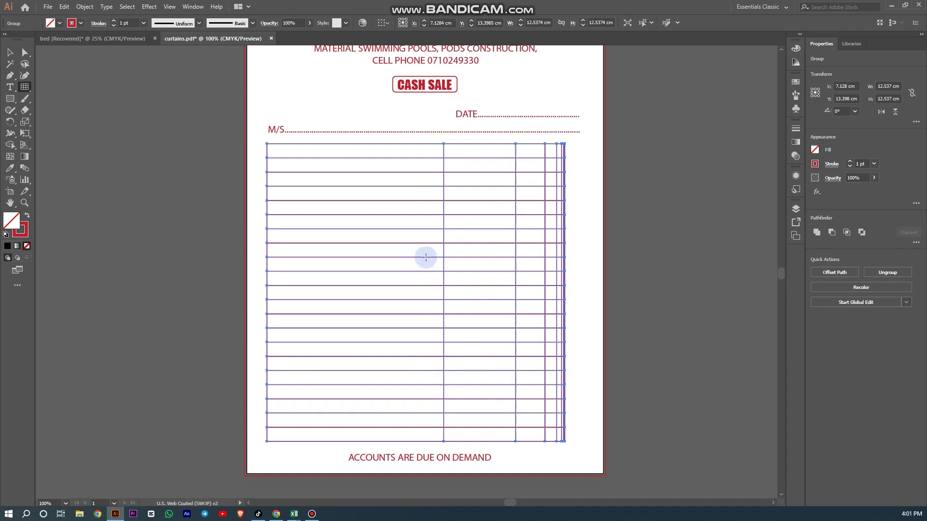
pyautogui.click(12, 52)
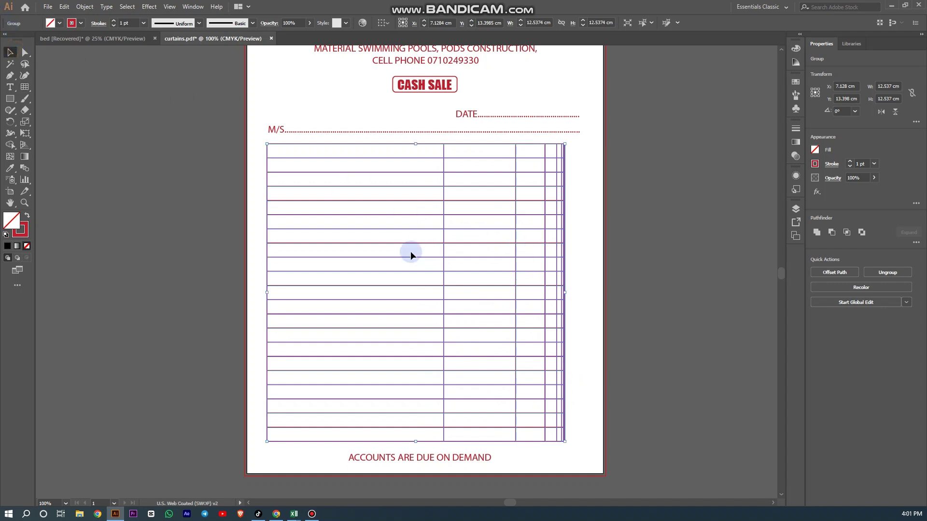
pyautogui.click(444, 280)
pyautogui.moveTo(415, 279); pyautogui.dragTo(449, 280)
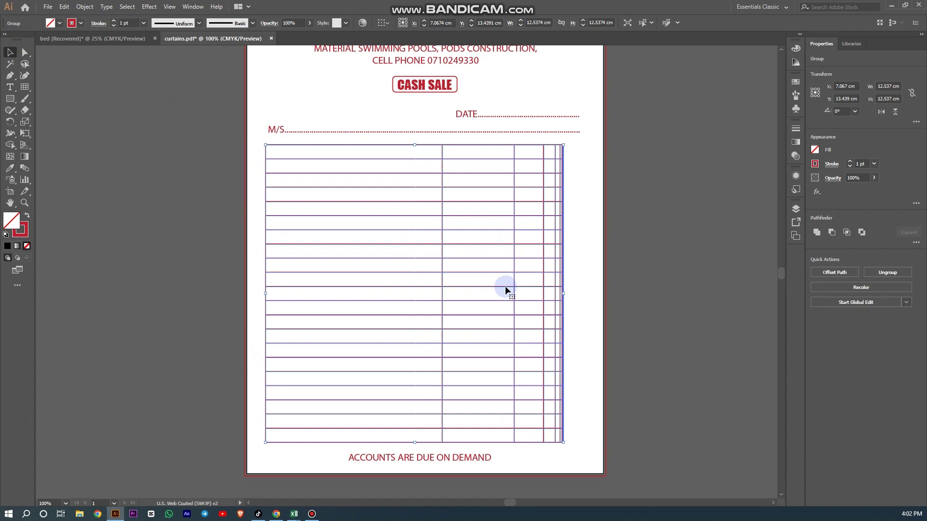
pyautogui.press('Delete')
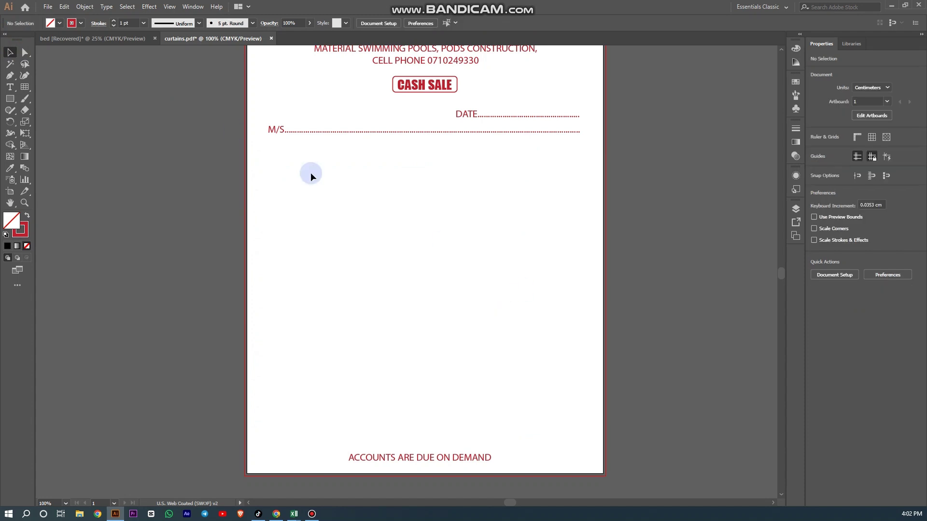
# Create a 12.54 by 12.54 cm rectangular grid with 20 horizontal dividers, 10 vertical dividers and 0% vertical skew.
pyautogui.click(25, 87)
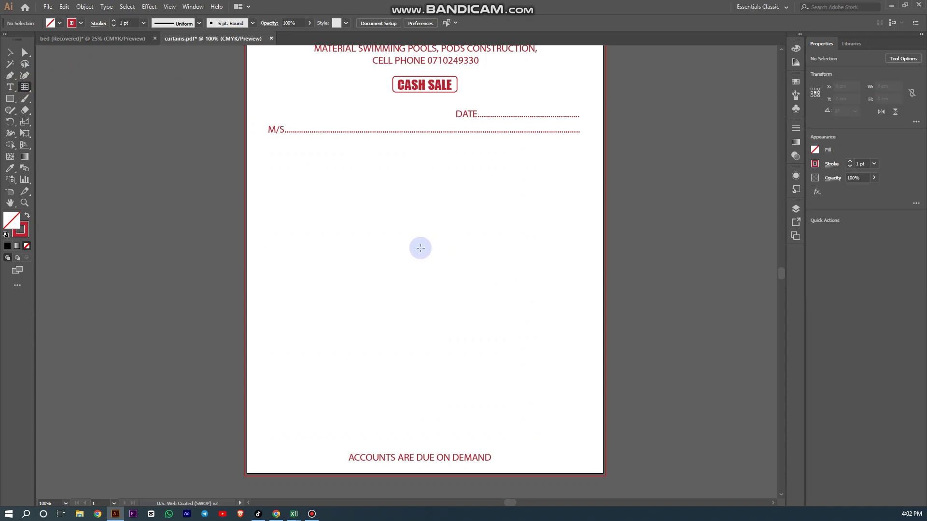
pyautogui.click(410, 209)
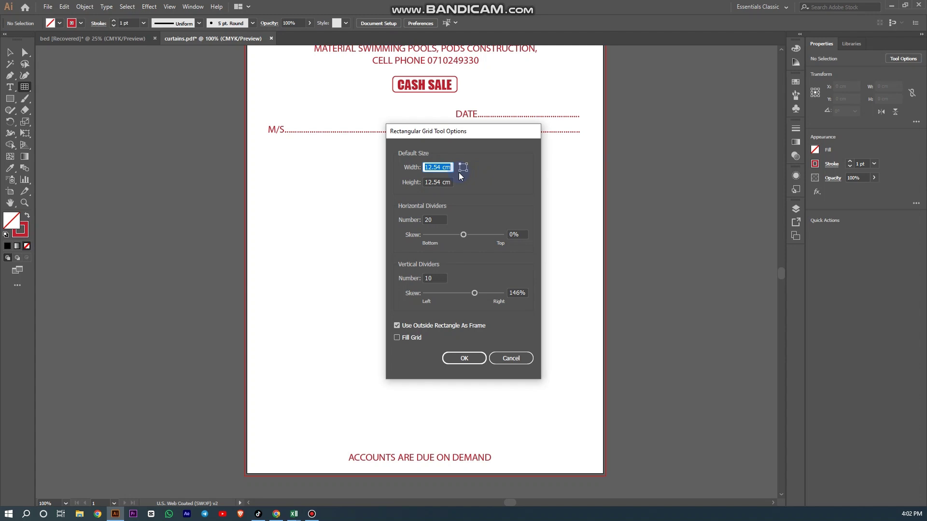
pyautogui.click(475, 134)
pyautogui.moveTo(474, 135); pyautogui.dragTo(441, 172)
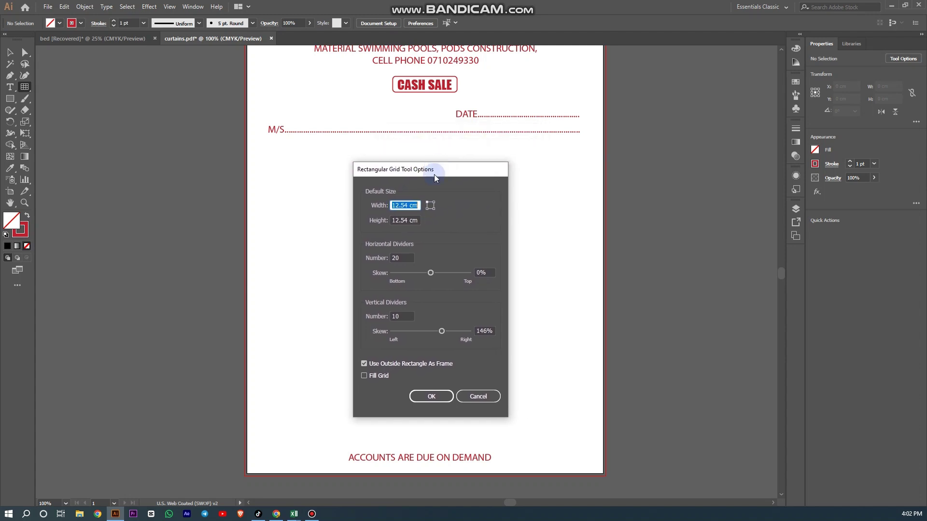
pyautogui.click(483, 330)
pyautogui.moveTo(443, 334); pyautogui.dragTo(429, 337)
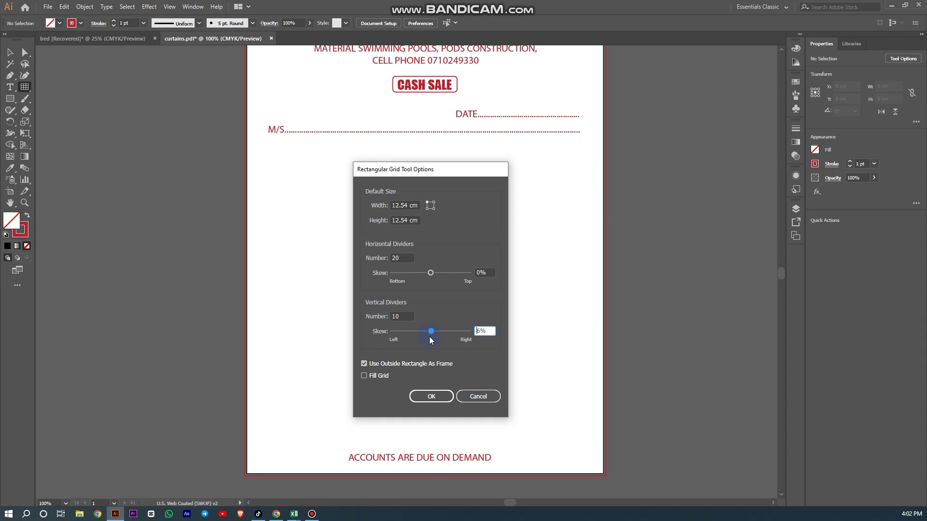
pyautogui.click(479, 330)
pyautogui.press('BackSpace')
pyautogui.write('0')
pyautogui.click(433, 397)
# Move the grid between the M/S line and the footer text, and ungroup it into separate lines.
pyautogui.click(10, 52)
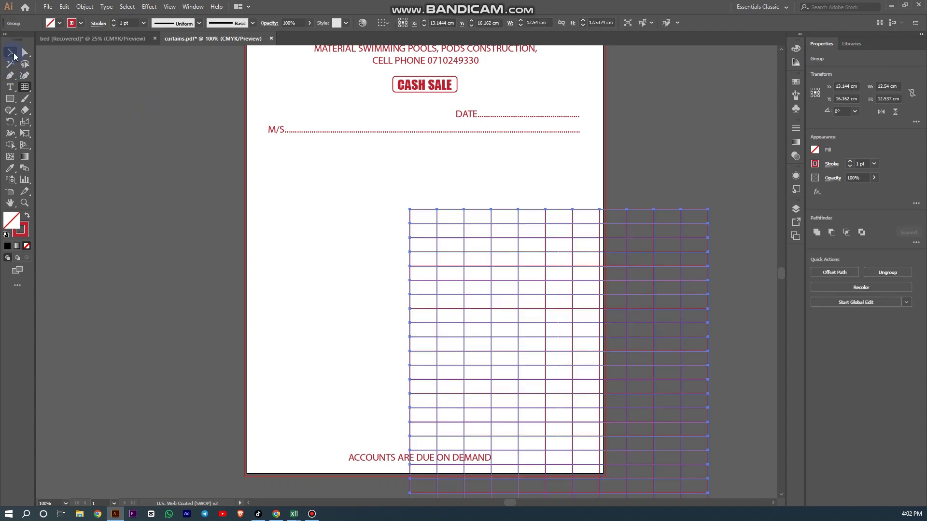
pyautogui.moveTo(573, 339); pyautogui.dragTo(431, 268)
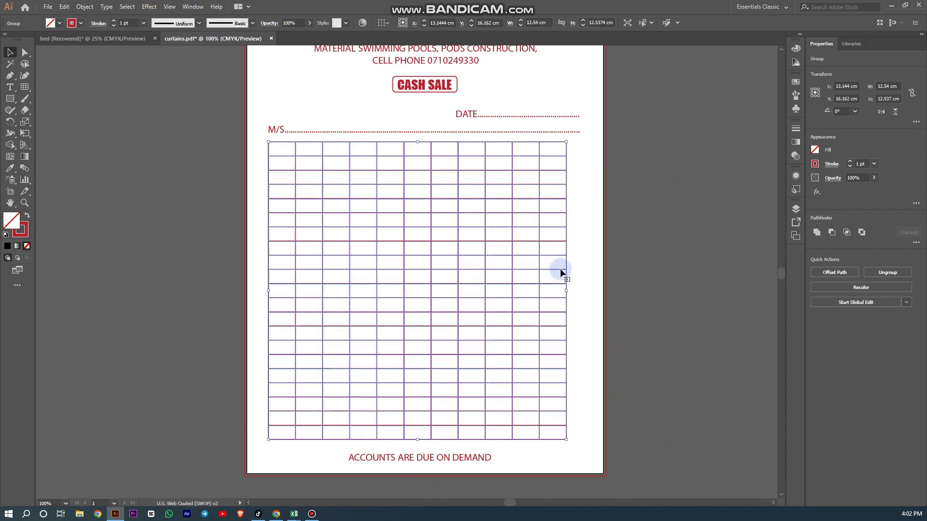
pyautogui.click(517, 243)
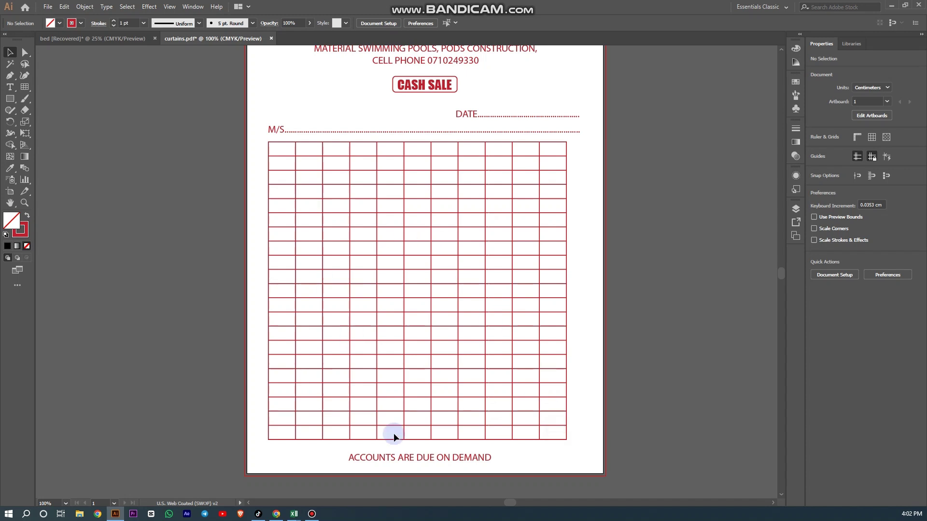
pyautogui.click(306, 269)
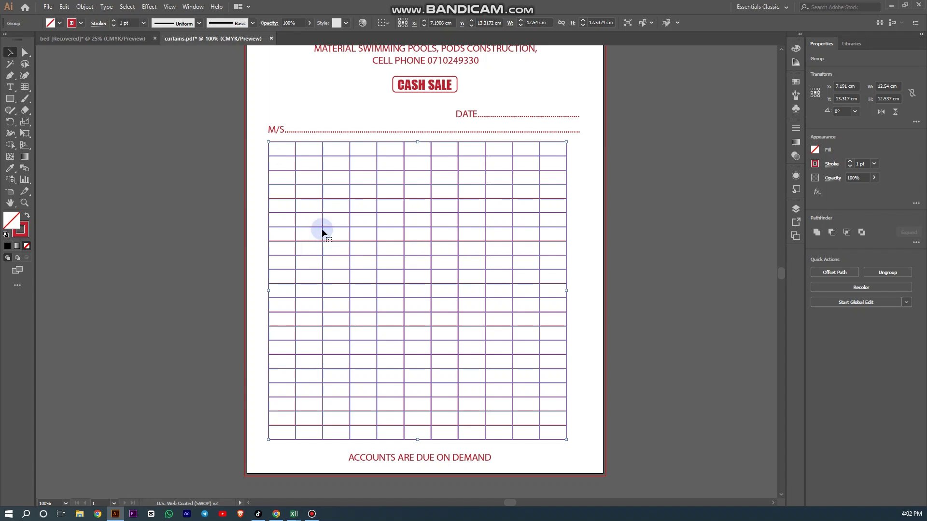
pyautogui.rightClick(361, 184)
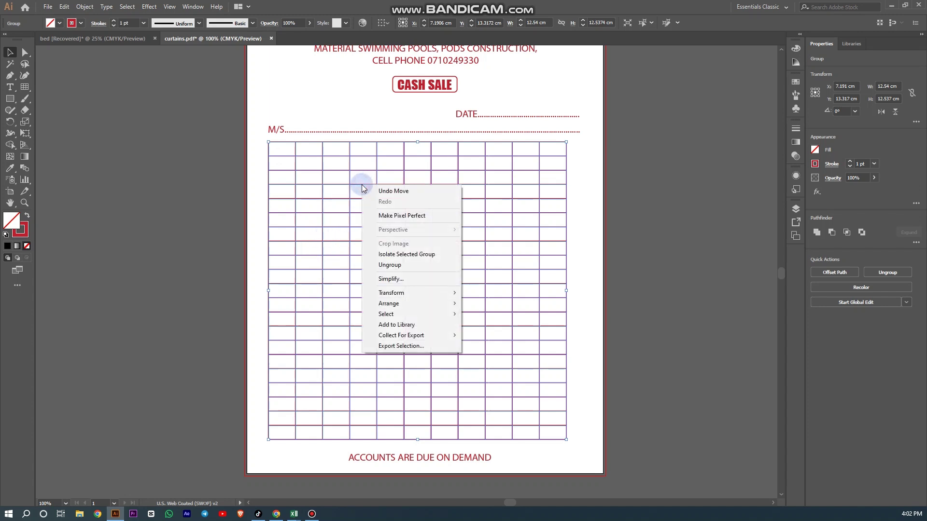
pyautogui.click(411, 268)
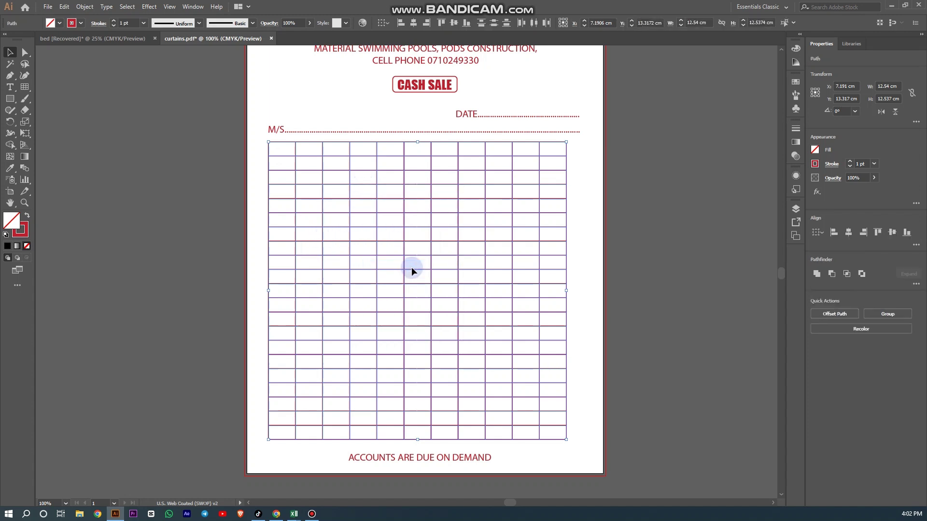
pyautogui.click(643, 280)
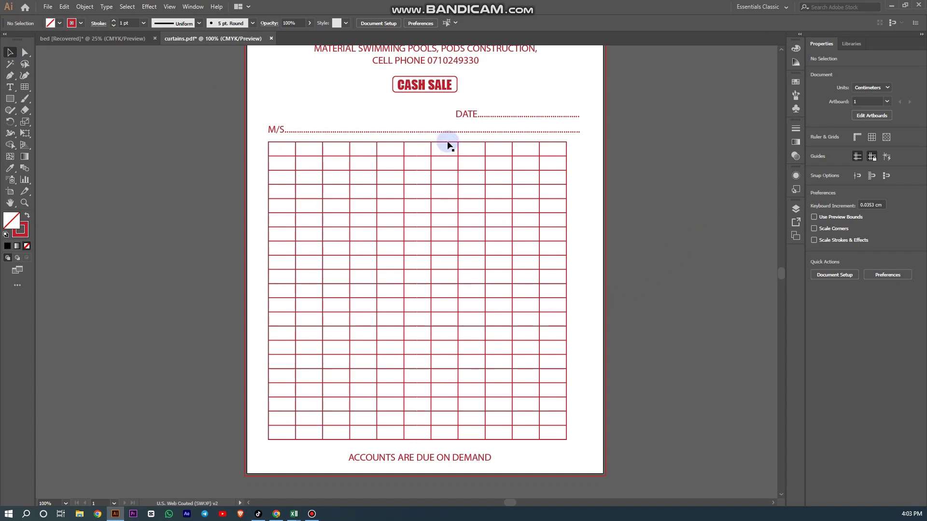
# Move the grid's outer frame down and to the left, away from the divider lines.
pyautogui.click(423, 190)
pyautogui.moveTo(557, 443); pyautogui.dragTo(555, 432)
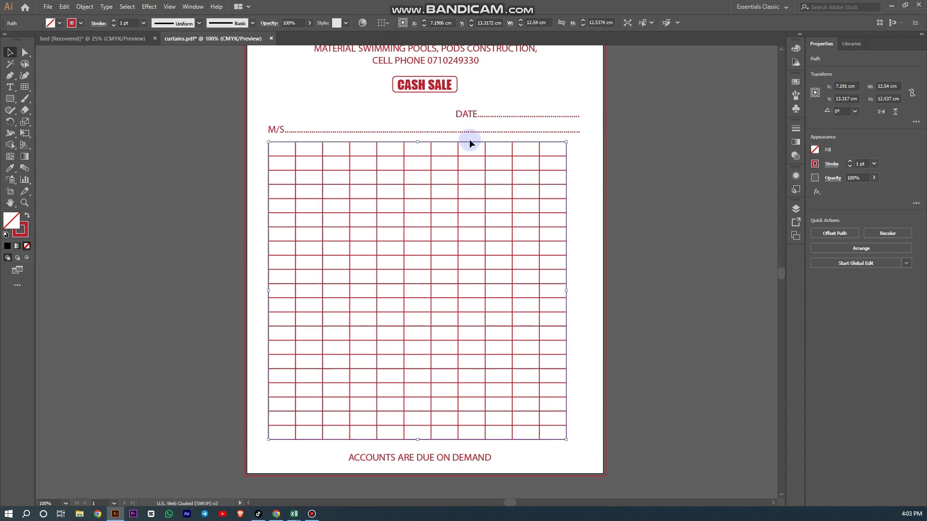
pyautogui.moveTo(468, 141); pyautogui.dragTo(241, 342)
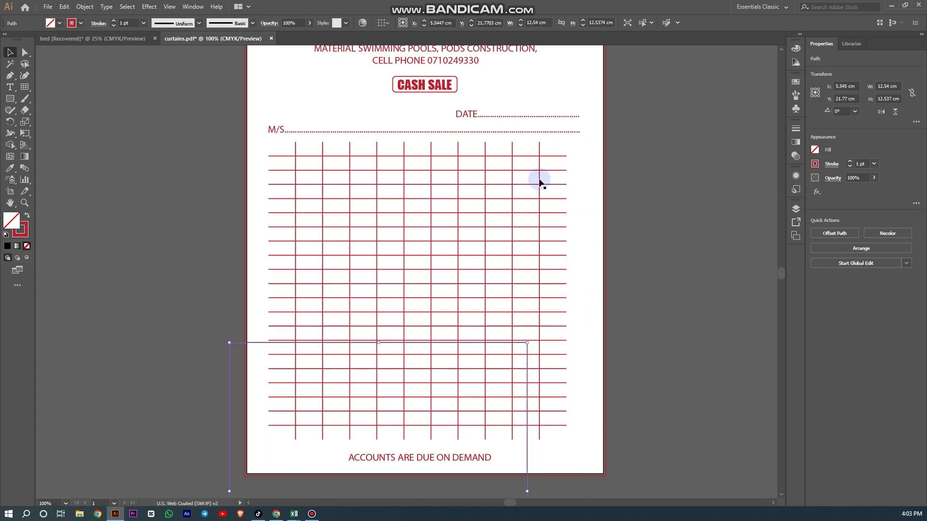
# Move the last vertical divider to the right ends of the rows, and shift other vertical dividers sideways to vary the column widths.
pyautogui.click(540, 181)
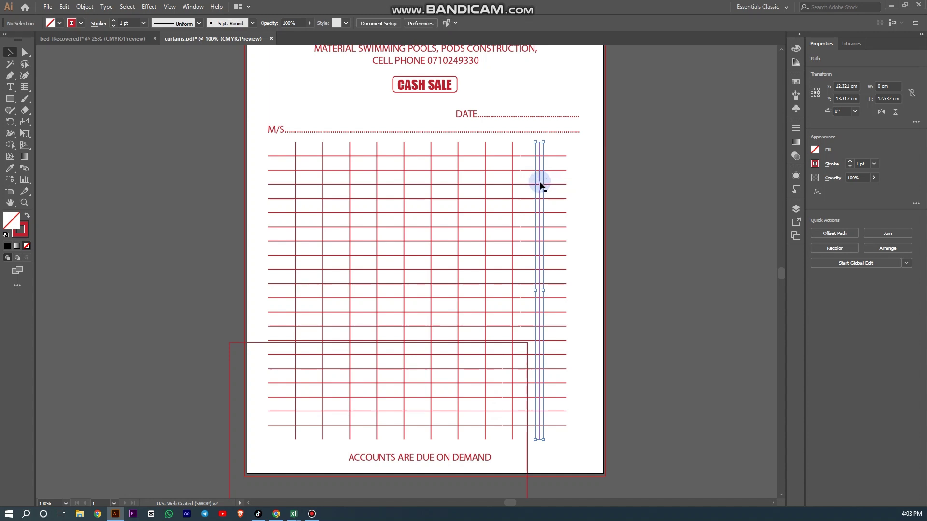
pyautogui.click(540, 183)
pyautogui.moveTo(536, 183); pyautogui.dragTo(562, 191)
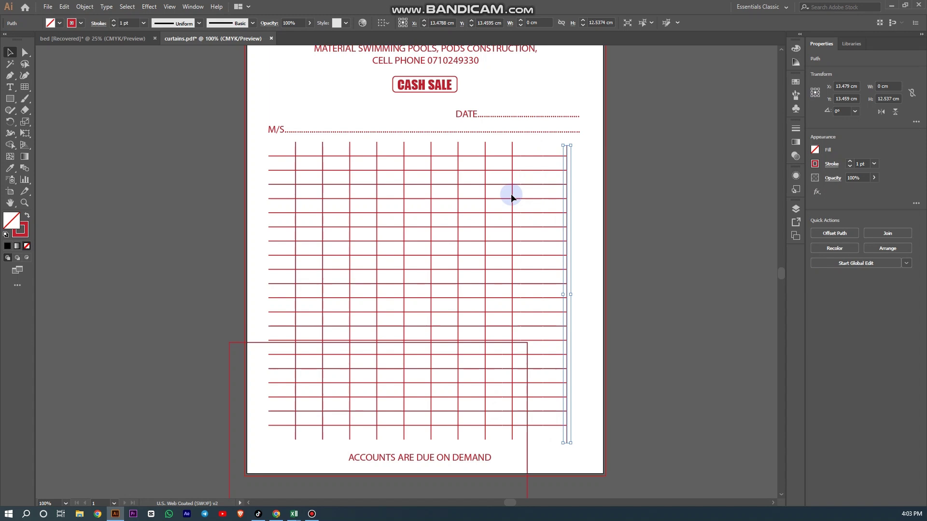
pyautogui.moveTo(511, 195)
pyautogui.mouseDown()
pyautogui.moveTo(536, 198)
pyautogui.moveTo(515, 197)
pyautogui.mouseUp()
pyautogui.moveTo(457, 196); pyautogui.dragTo(428, 200)
pyautogui.scroll(3, 523, 223)
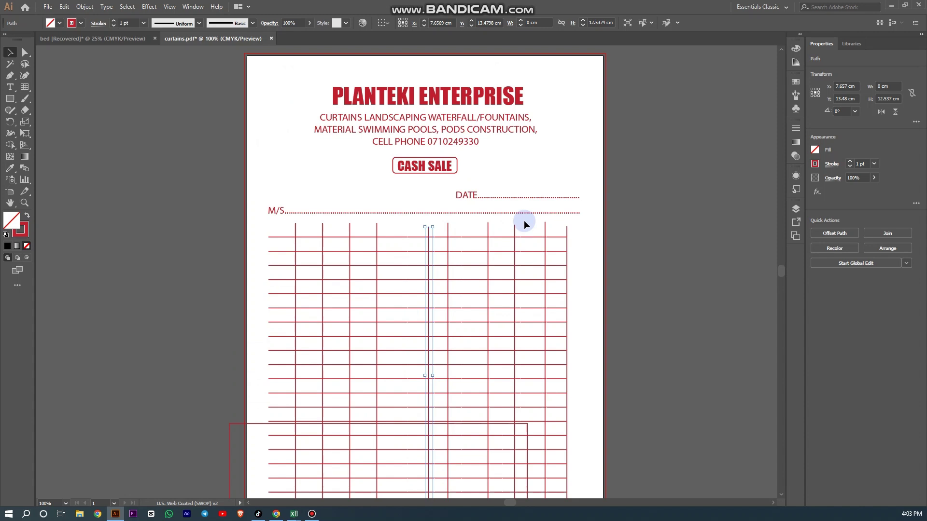